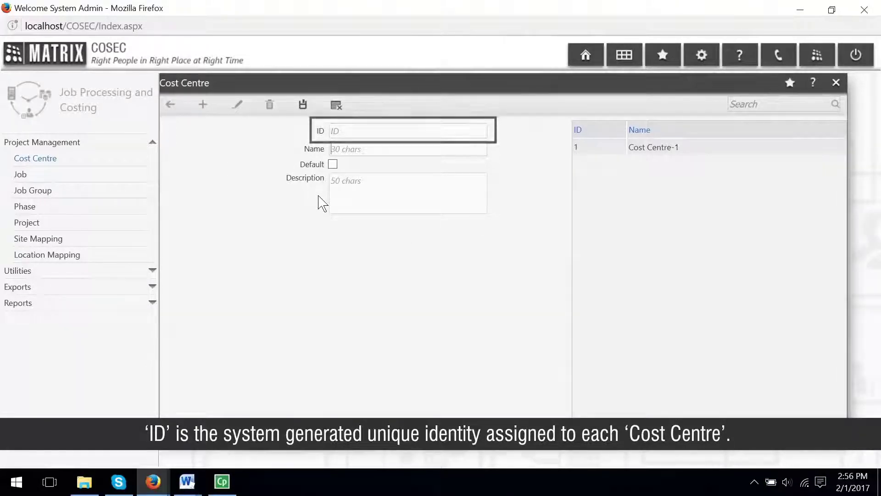
- Name the new cost centre Web Development and save it
{"action": "type", "text": "We"}
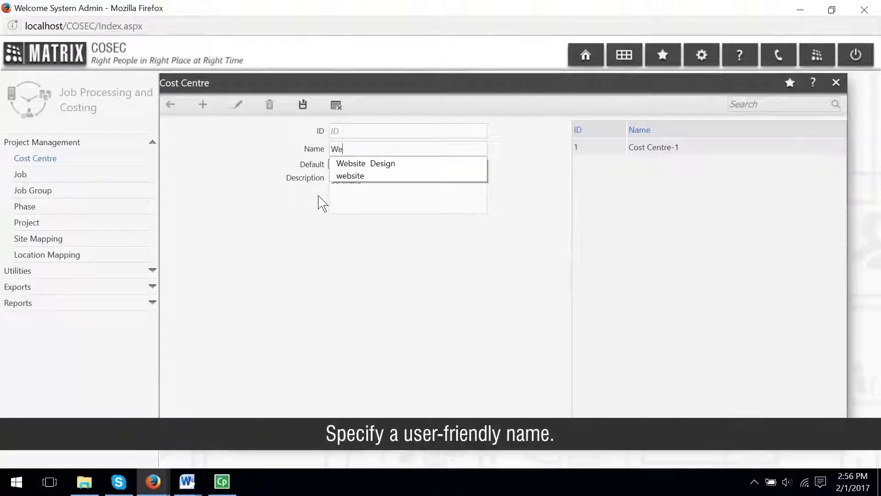
{"action": "type", "text": "b De"}
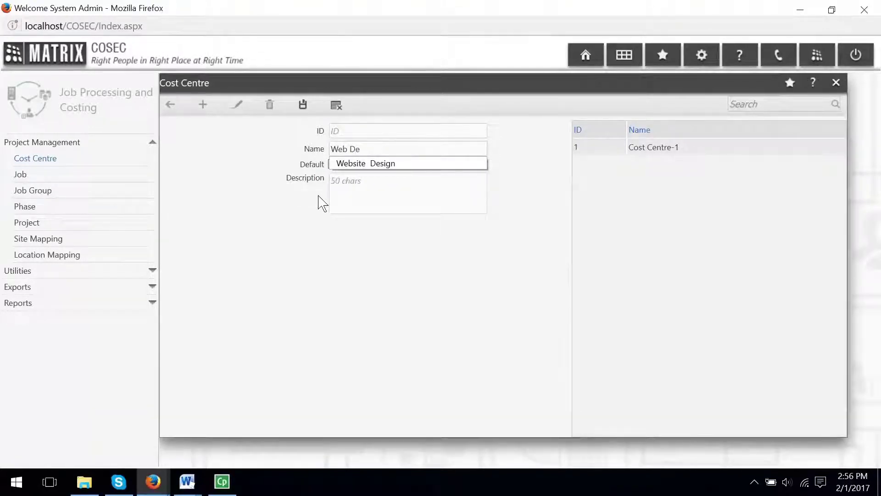
{"action": "type", "text": "velopment"}
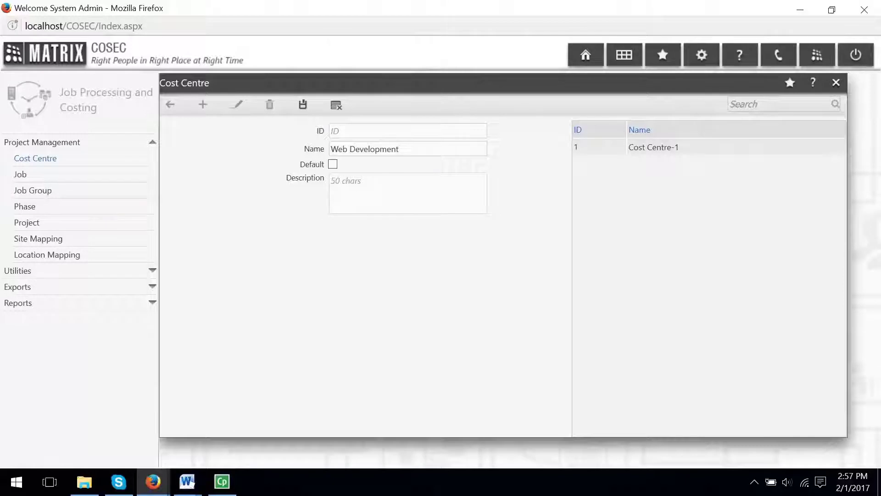
{"action": "left_click", "coordinate": [333, 165]}
{"action": "left_click", "coordinate": [303, 109]}
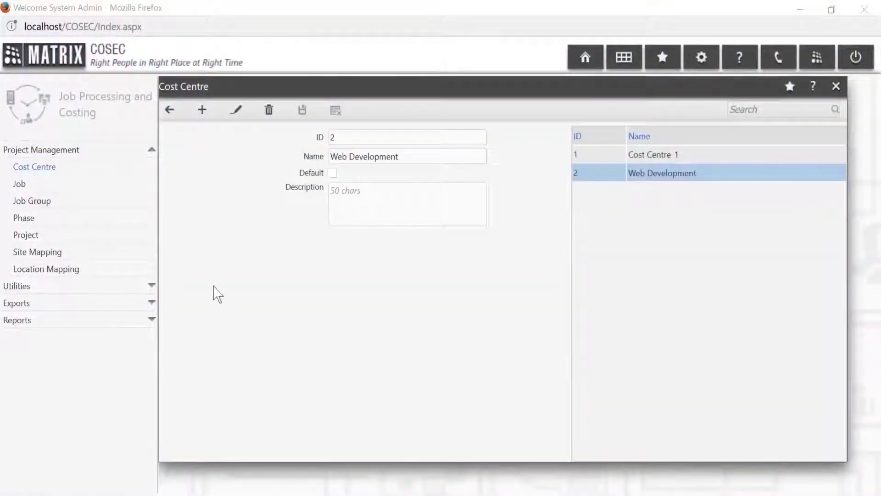
- Create a new job with code j1 and name logo design, setting its end date to 10/02/2017
{"action": "left_click", "coordinate": [132, 187]}
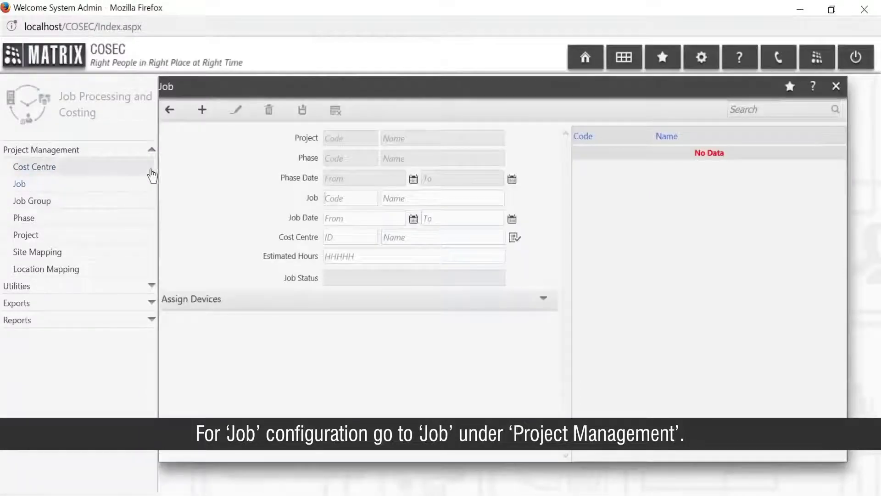
{"action": "left_click", "coordinate": [207, 121]}
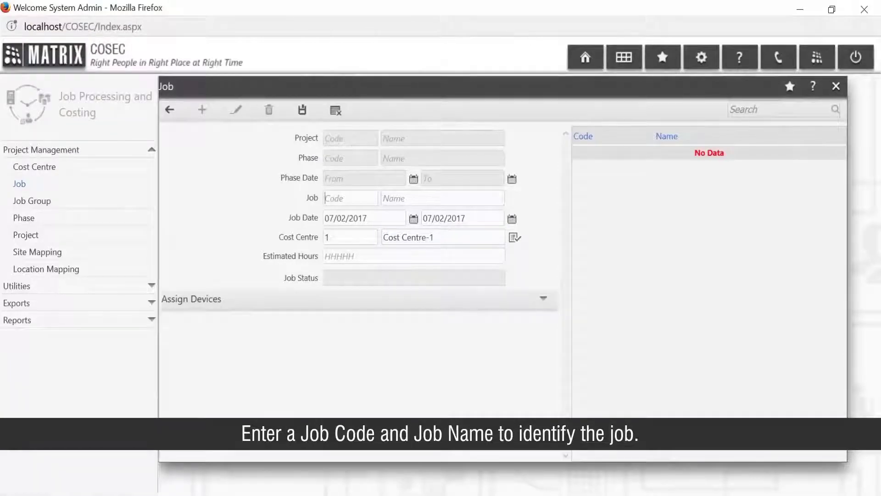
{"action": "type", "text": "j1"}
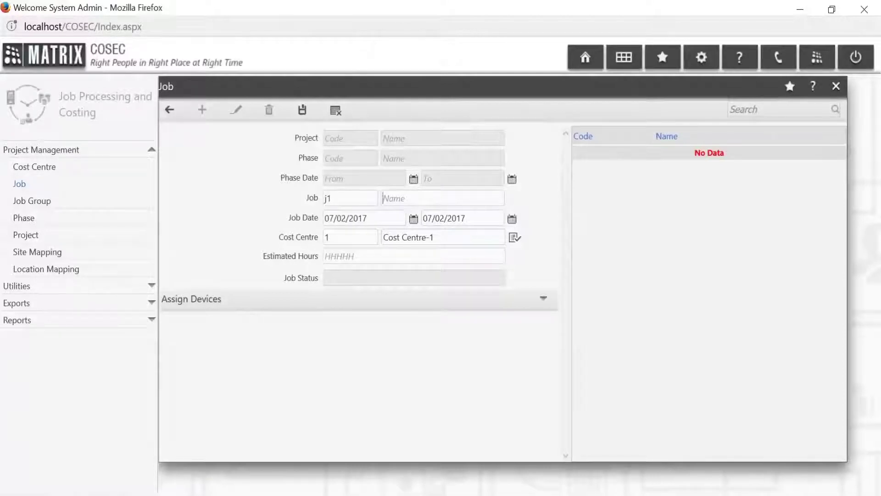
{"action": "left_click", "coordinate": [413, 198]}
{"action": "type", "text": "logo design"}
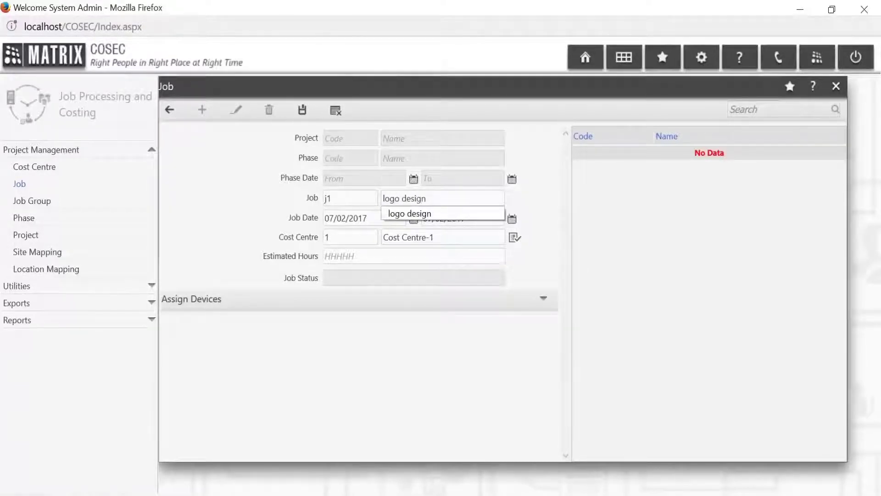
{"action": "left_click", "coordinate": [440, 215]}
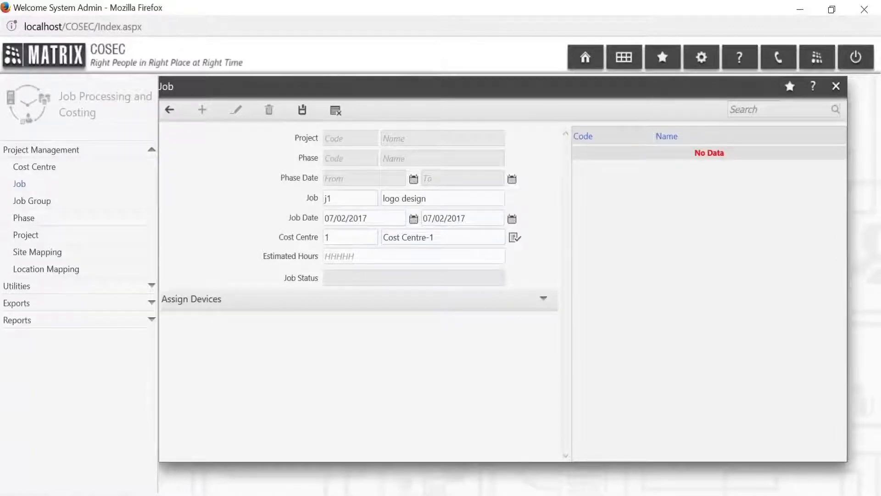
{"action": "left_click", "coordinate": [512, 219]}
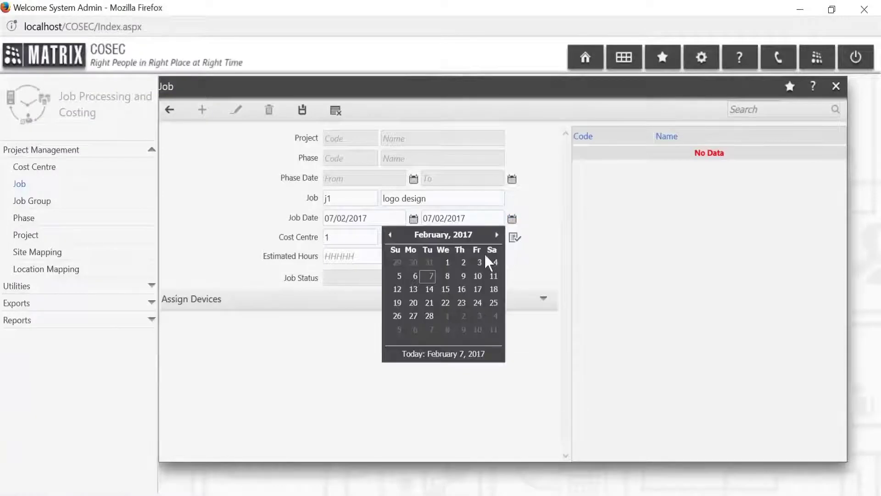
{"action": "left_click", "coordinate": [478, 275]}
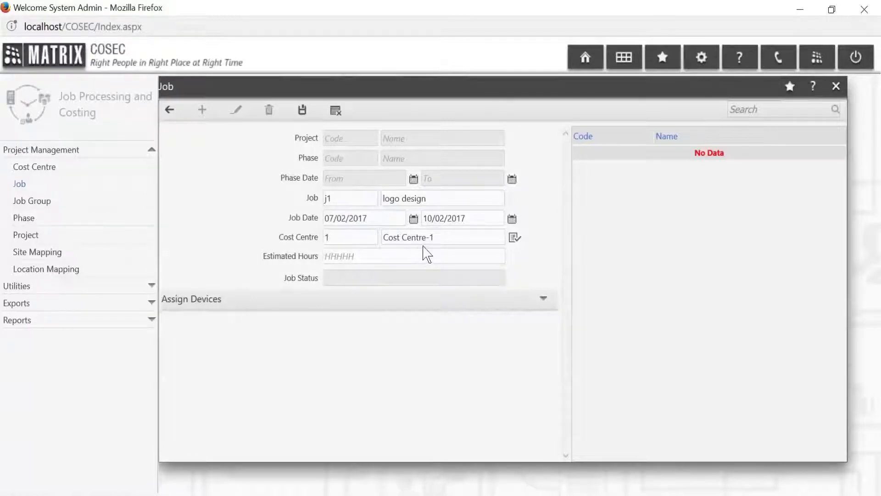
- Assign the job to the Web Development cost centre, set its estimated hours to 250 and expand its device assignment section
{"action": "left_click", "coordinate": [515, 240]}
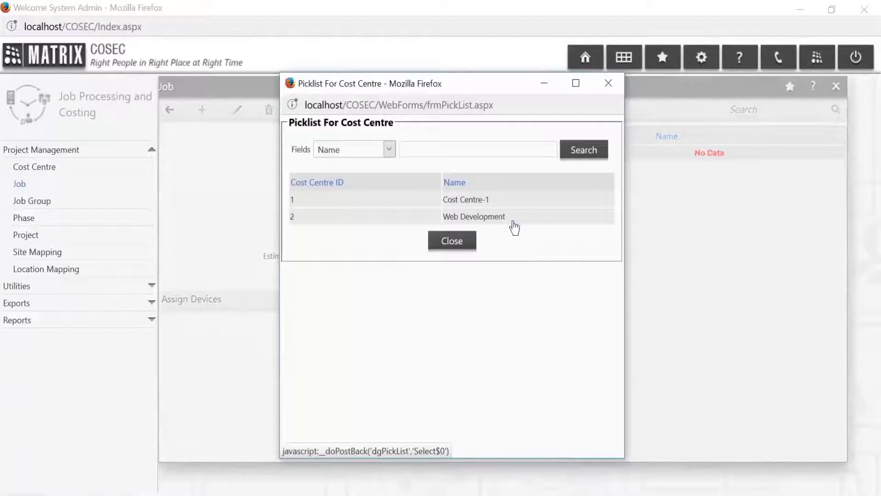
{"action": "left_click", "coordinate": [513, 220]}
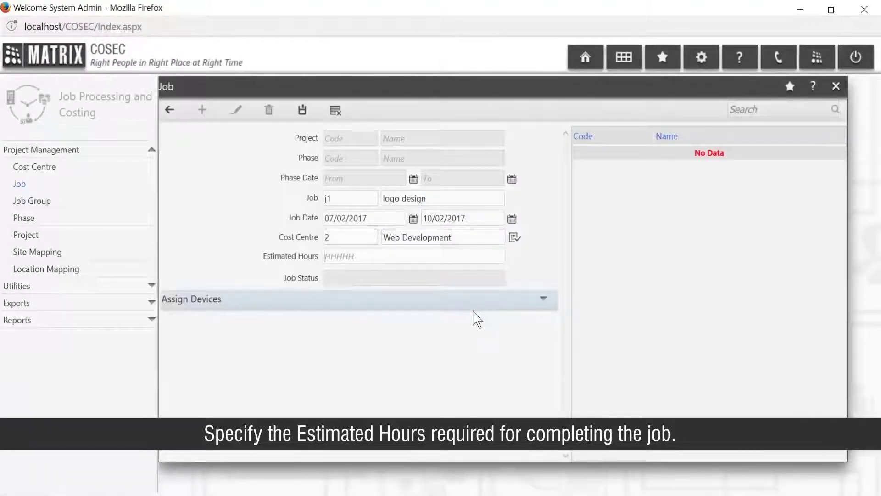
{"action": "type", "text": "250"}
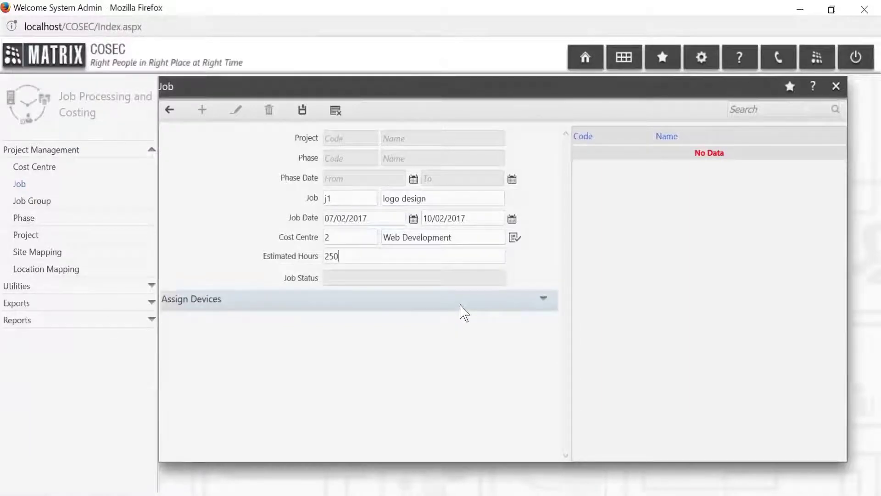
{"action": "left_click", "coordinate": [461, 306]}
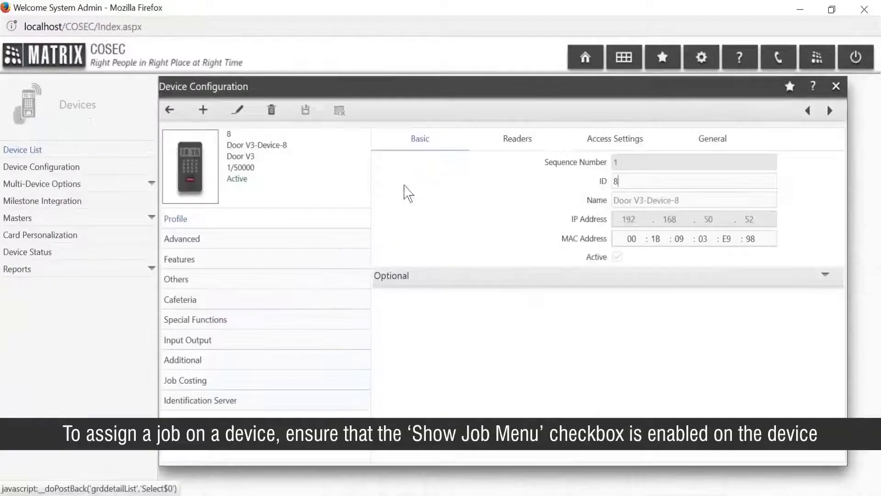
- Enable Show Job Menu in the Job Costing settings of device Door V3-Device-8
{"action": "left_click", "coordinate": [299, 382]}
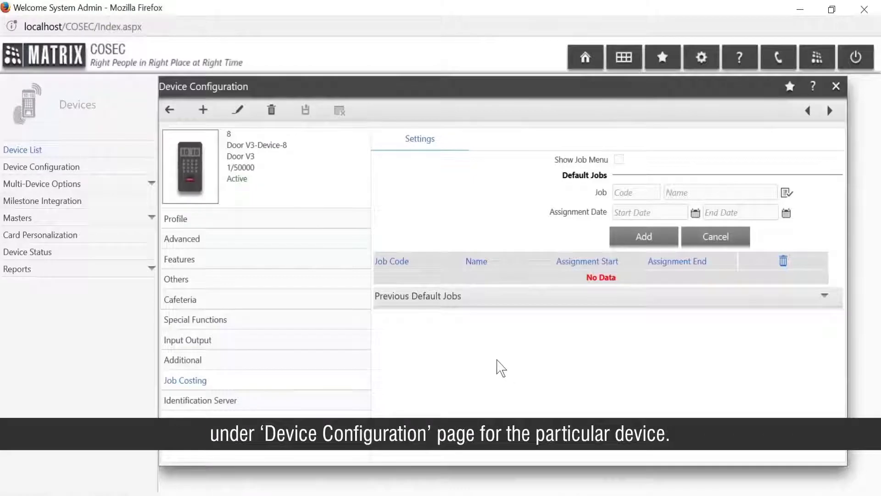
{"action": "left_click", "coordinate": [237, 110]}
{"action": "left_click", "coordinate": [618, 159]}
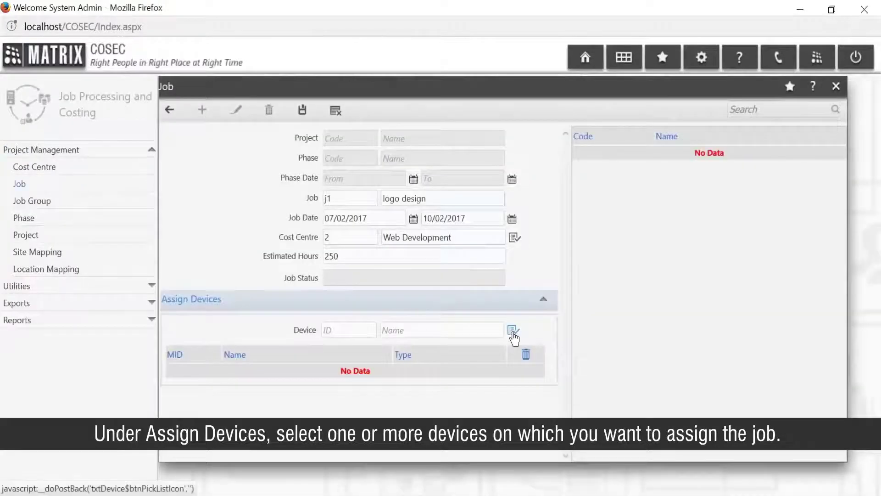
- Assign device Door V3-Device-8 to the logo design job and save the job
{"action": "left_click", "coordinate": [513, 330]}
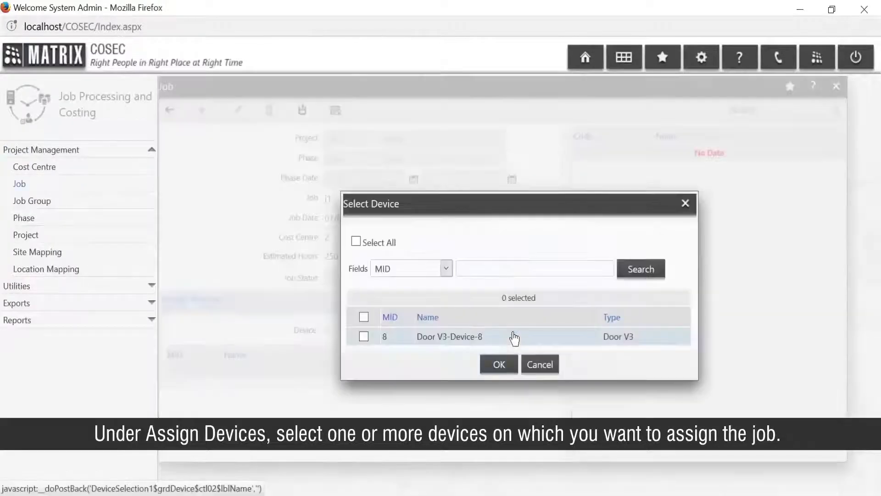
{"action": "left_click", "coordinate": [364, 316]}
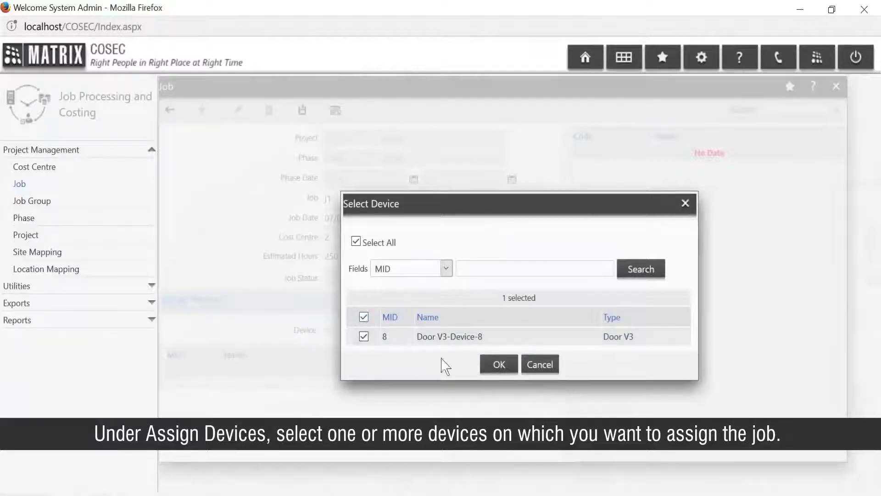
{"action": "left_click", "coordinate": [500, 368]}
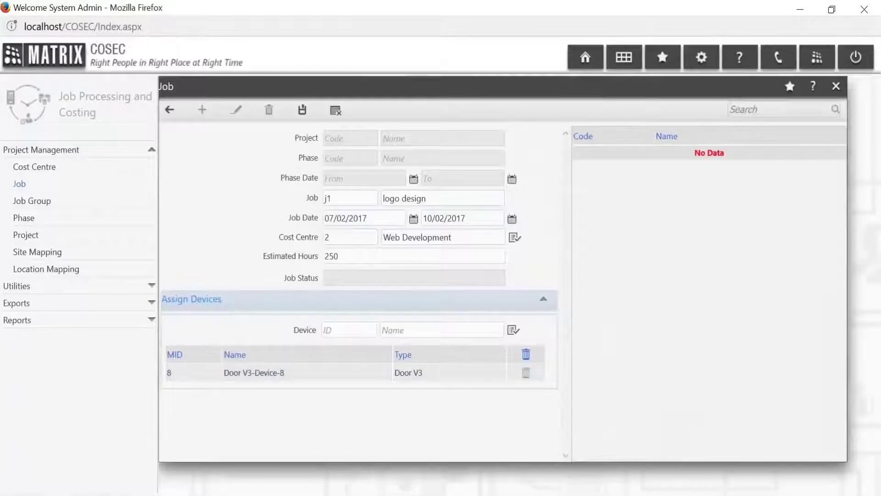
{"action": "left_click", "coordinate": [301, 112]}
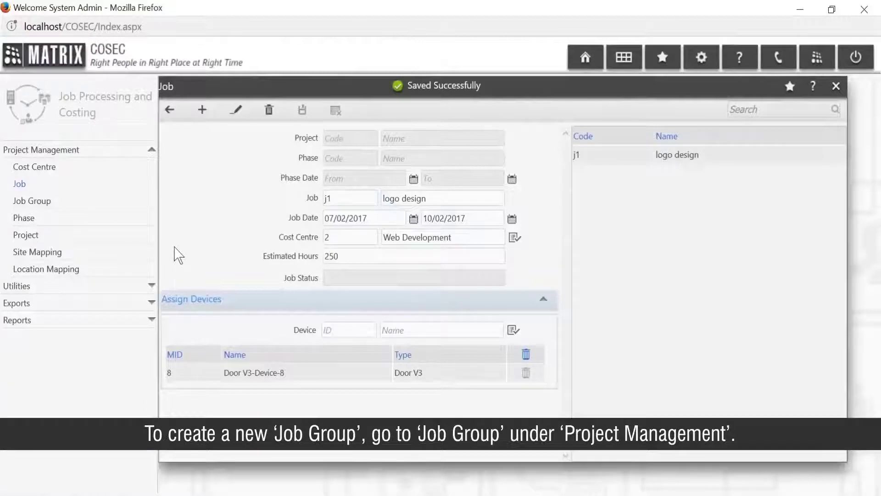
- Start a new job group under Project Management and name it Job Group1
{"action": "left_click", "coordinate": [141, 209]}
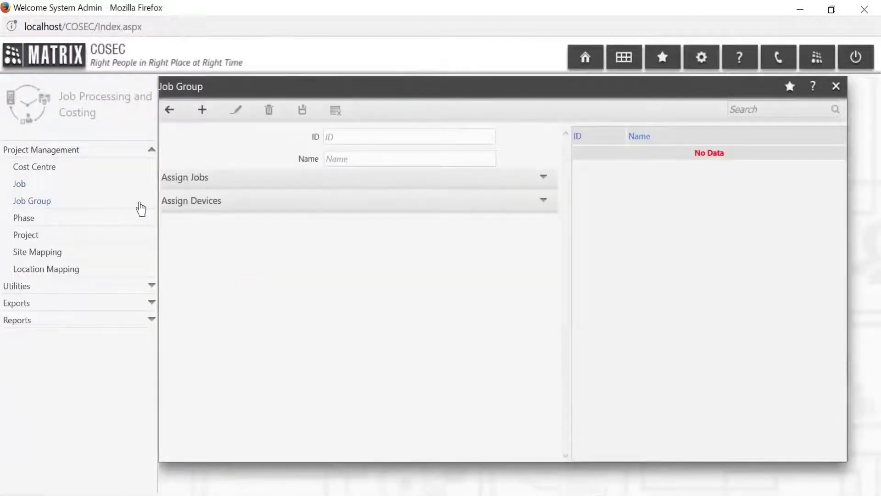
{"action": "left_click", "coordinate": [202, 110]}
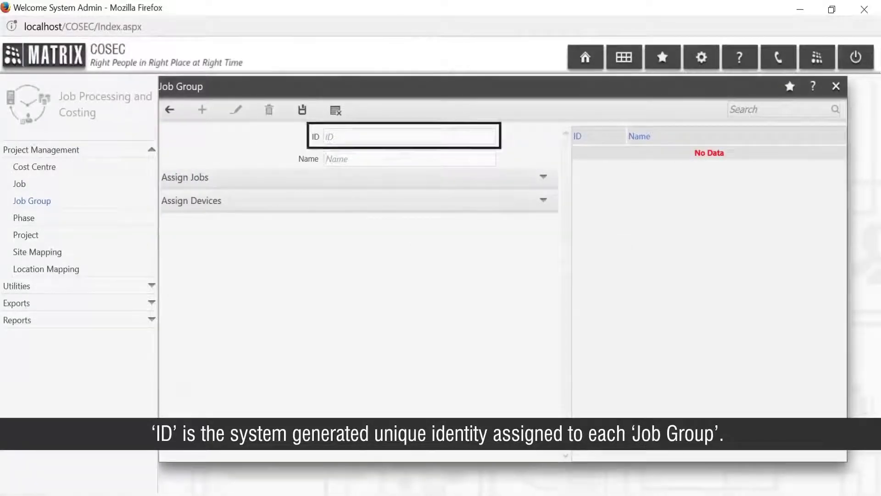
{"action": "type", "text": "Job G"}
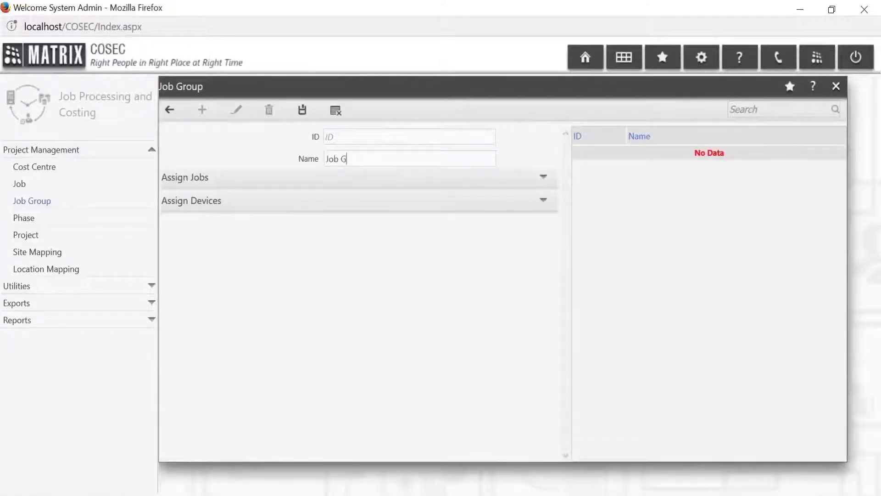
{"action": "type", "text": "roup1"}
- Assign job j1, logo design, to the job group
{"action": "left_click", "coordinate": [366, 185]}
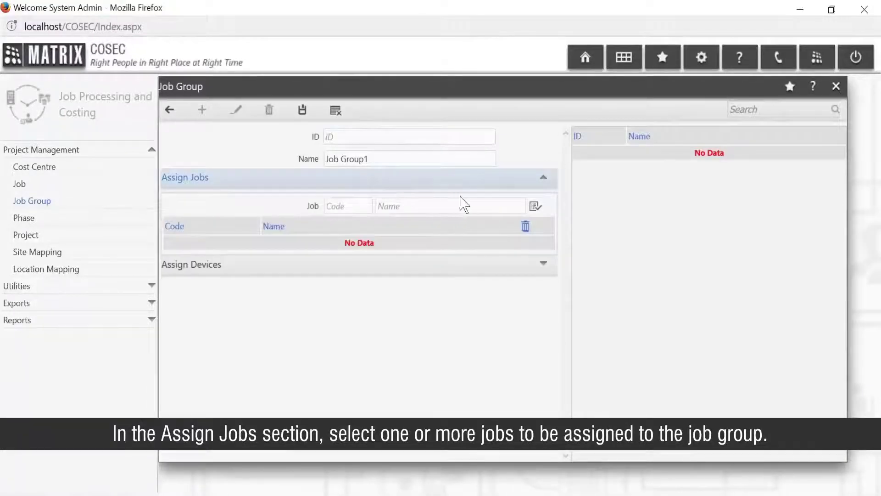
{"action": "left_click", "coordinate": [534, 212]}
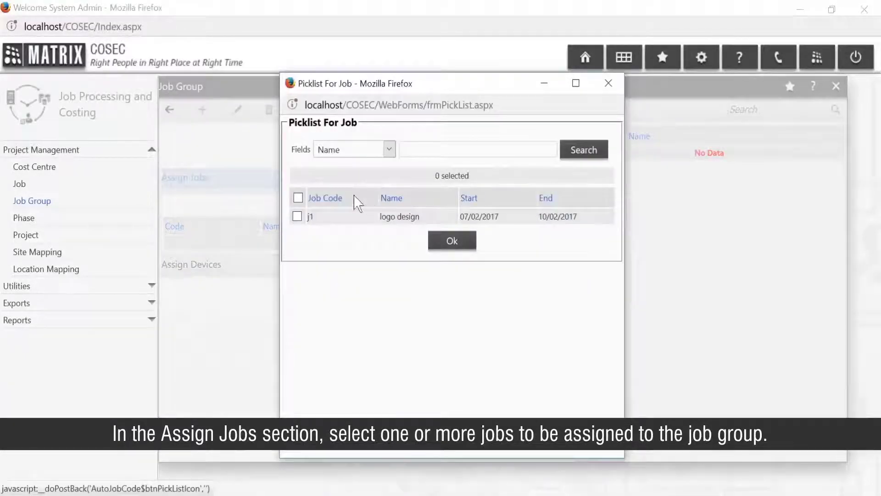
{"action": "left_click", "coordinate": [297, 216]}
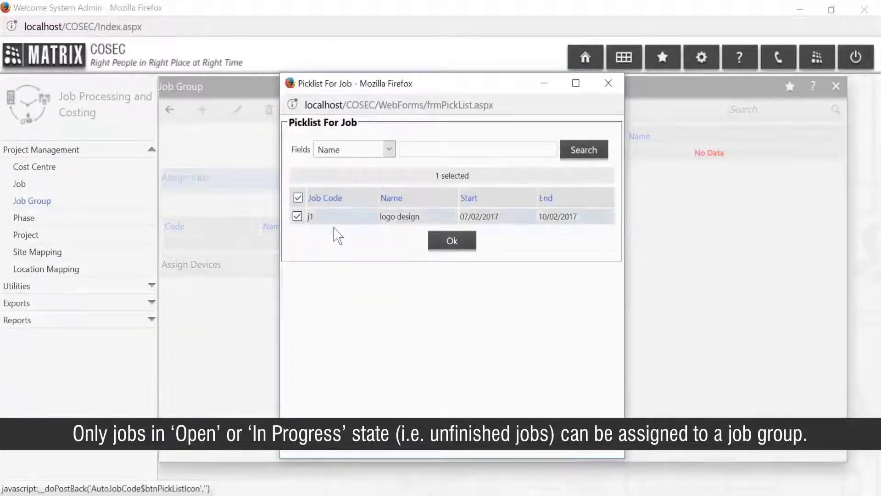
{"action": "left_click", "coordinate": [452, 242]}
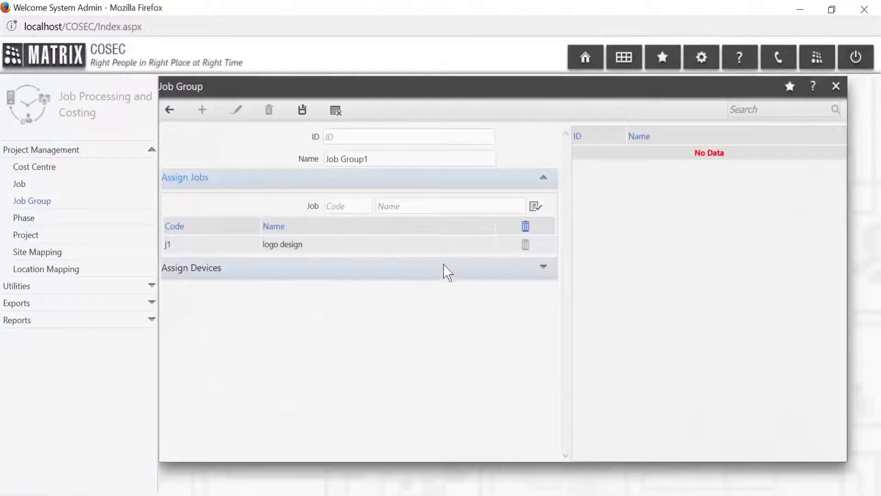
- Assign device Door V3-Device-8 to Job Group1 and save the group
{"action": "left_click", "coordinate": [448, 276]}
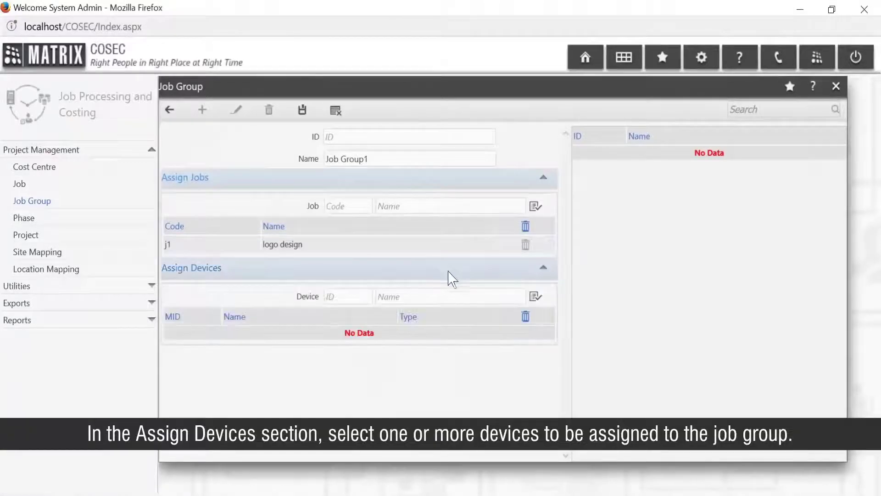
{"action": "left_click", "coordinate": [535, 297]}
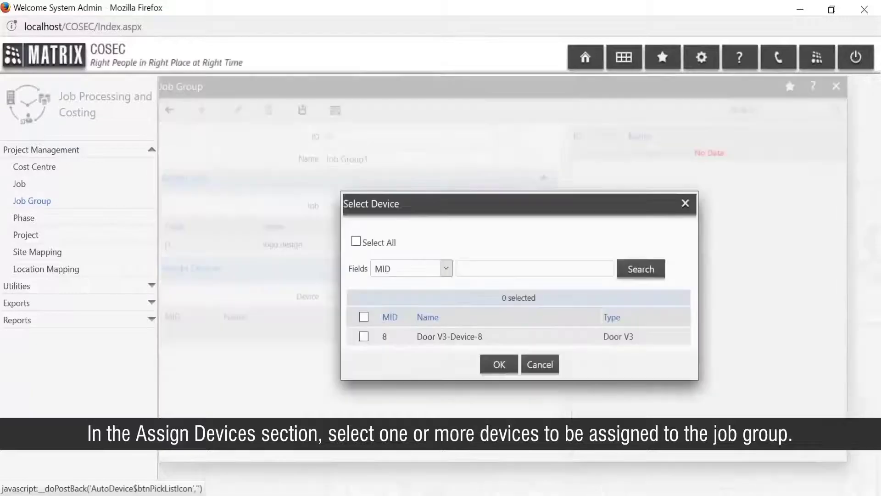
{"action": "left_click", "coordinate": [364, 317]}
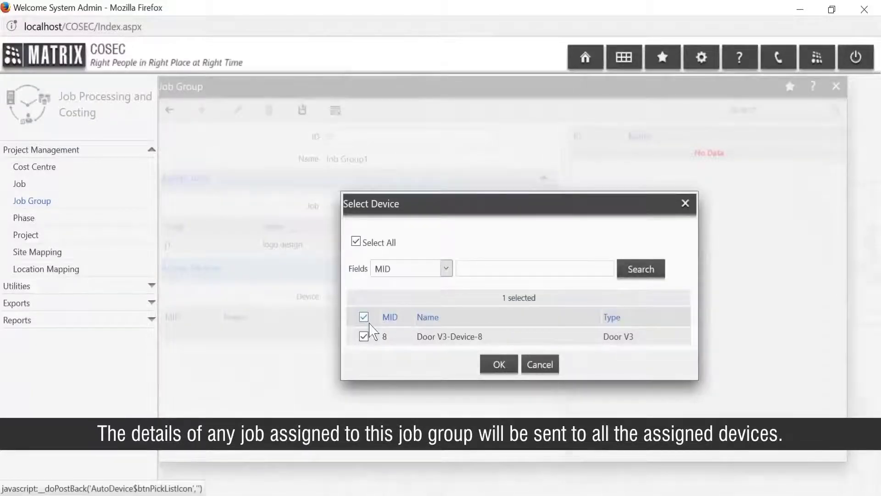
{"action": "left_click", "coordinate": [499, 365]}
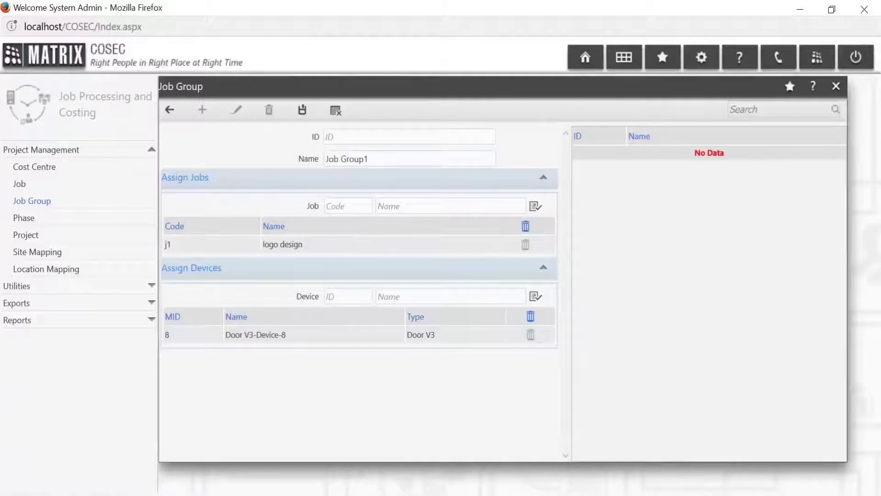
{"action": "left_click", "coordinate": [301, 111]}
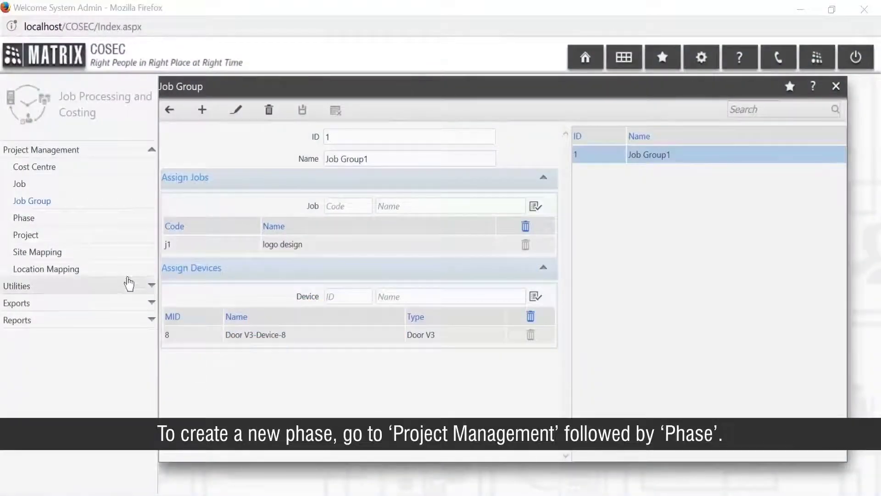
- Start a new phase under Project Management and name it Phase-1
{"action": "left_click", "coordinate": [115, 224]}
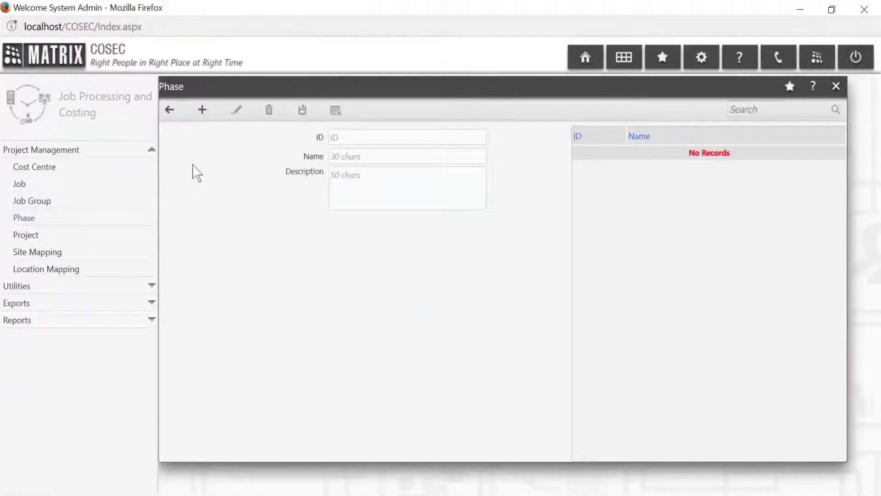
{"action": "left_click", "coordinate": [206, 114]}
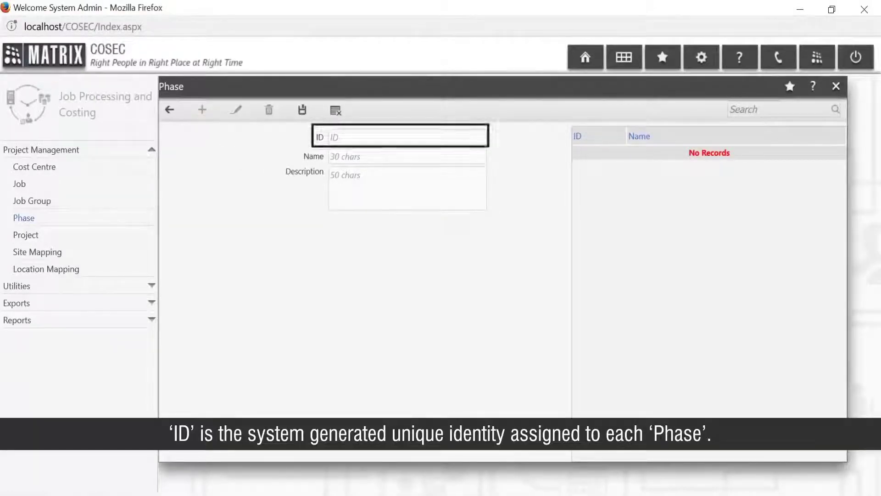
{"action": "left_click", "coordinate": [331, 157]}
{"action": "type", "text": "Phas2"}
{"action": "key", "text": "BackSpace"}
{"action": "type", "text": "e"}
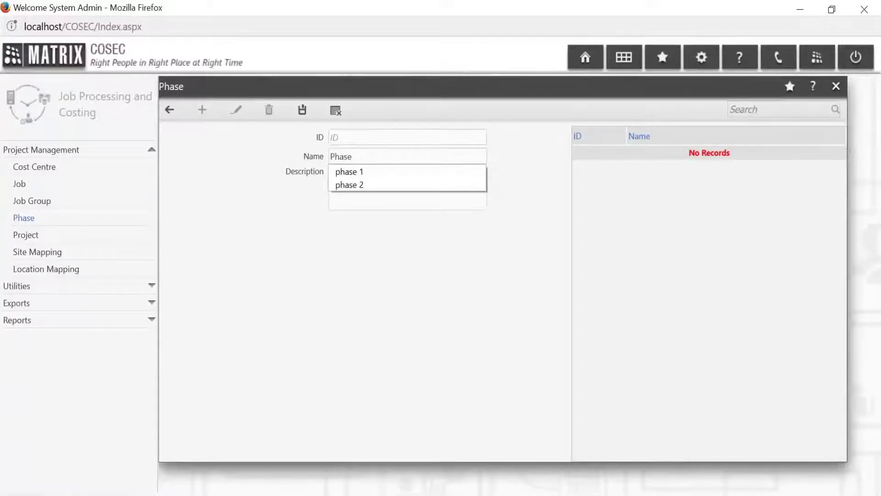
{"action": "type", "text": "-1"}
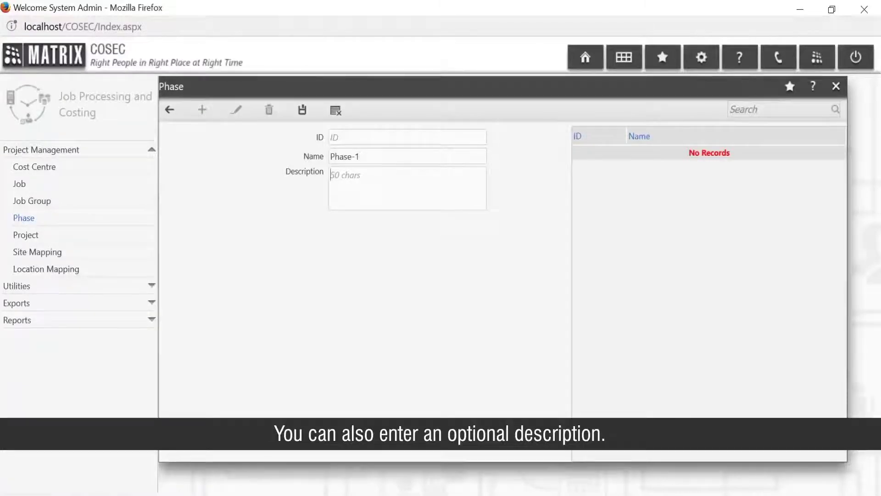
- Enter the description WebsiteDesigning for Phase-1 and save the phase
{"action": "left_click", "coordinate": [339, 177]}
{"action": "type", "text": "We"}
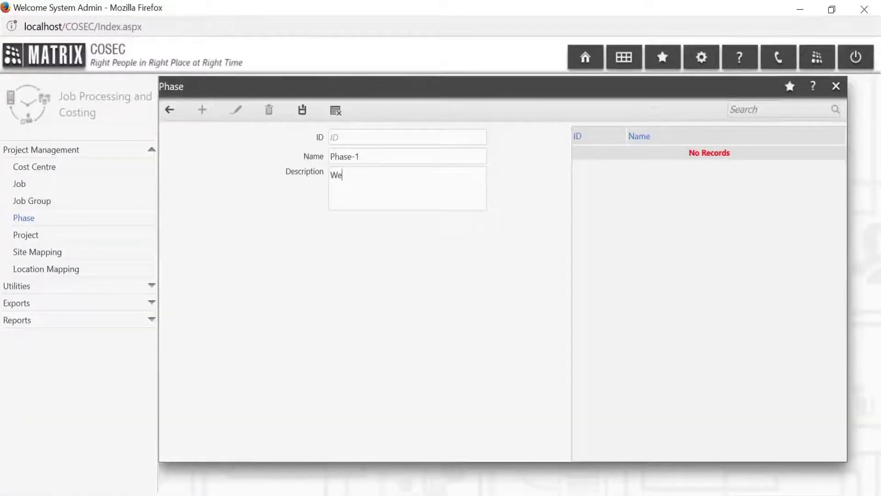
{"action": "type", "text": "bsiteD"}
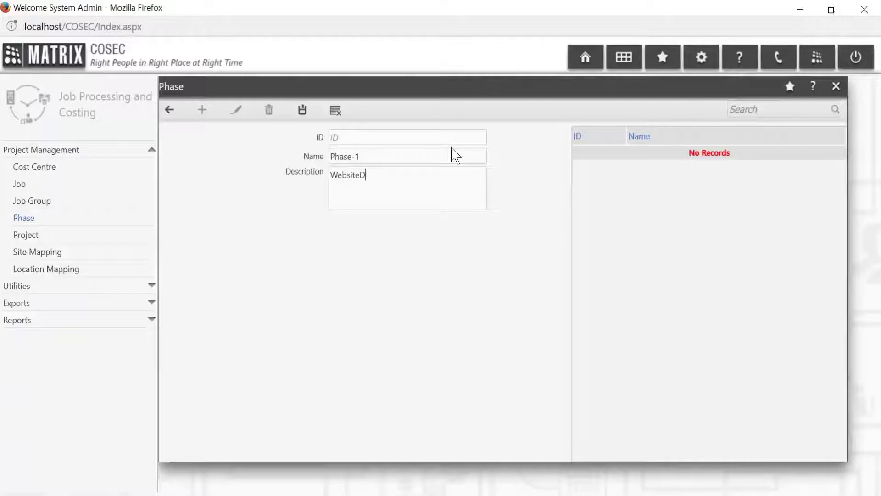
{"action": "type", "text": "esigning"}
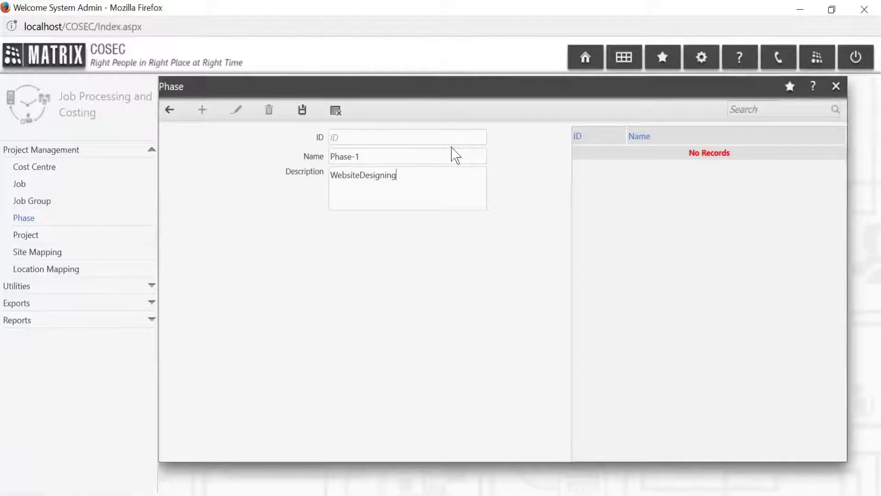
{"action": "left_click", "coordinate": [302, 112]}
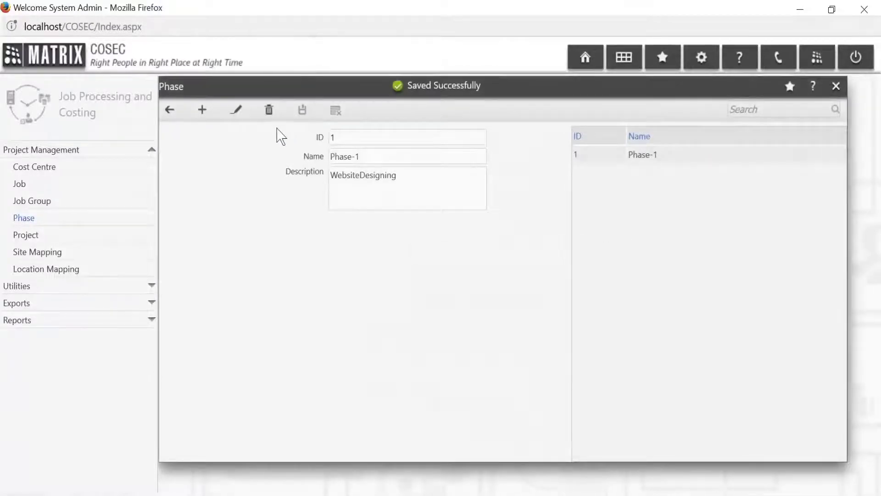
- Create a second phase named Phase-2 with the description "Hosting the website" and save it
{"action": "left_click", "coordinate": [207, 115]}
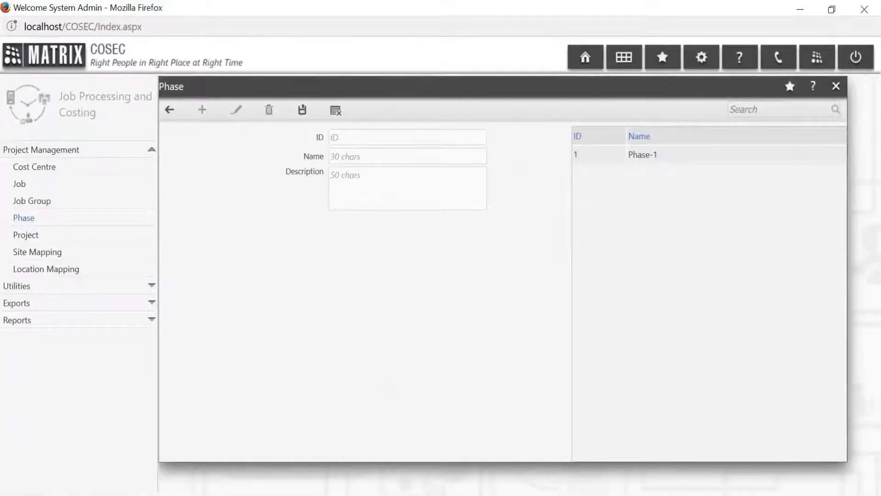
{"action": "type", "text": "Phase"}
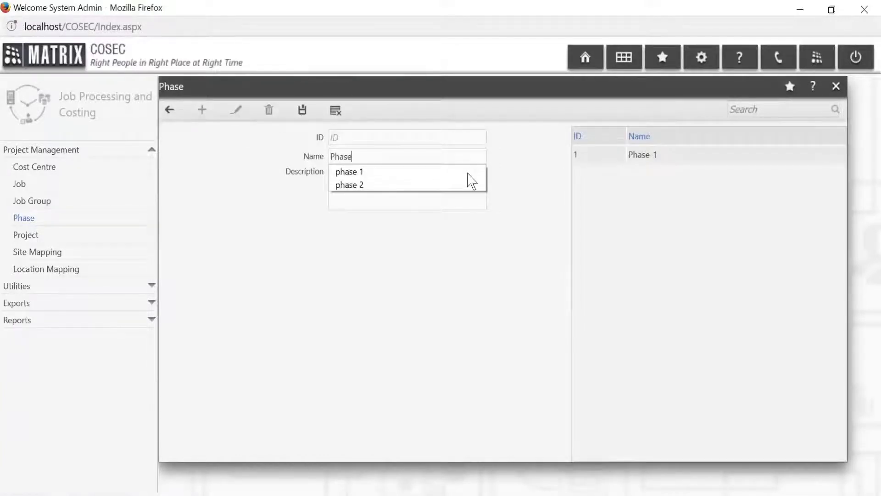
{"action": "key", "text": "Down"}
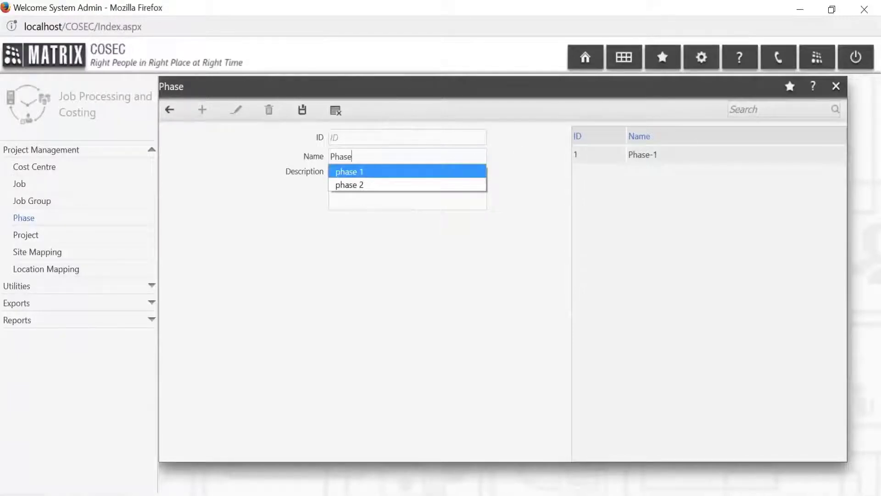
{"action": "type", "text": "-"}
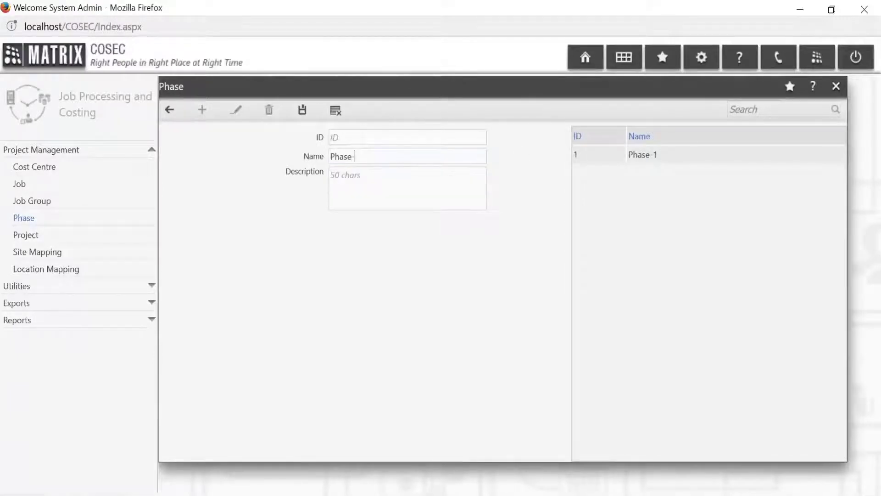
{"action": "type", "text": "2"}
{"action": "key", "text": "Tab"}
{"action": "type", "text": "Hosting the we"}
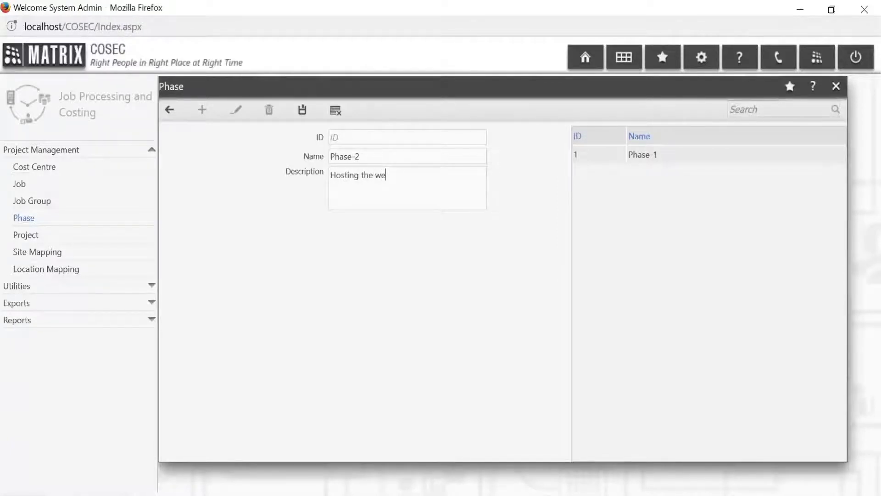
{"action": "type", "text": "bsite"}
{"action": "left_click", "coordinate": [302, 110]}
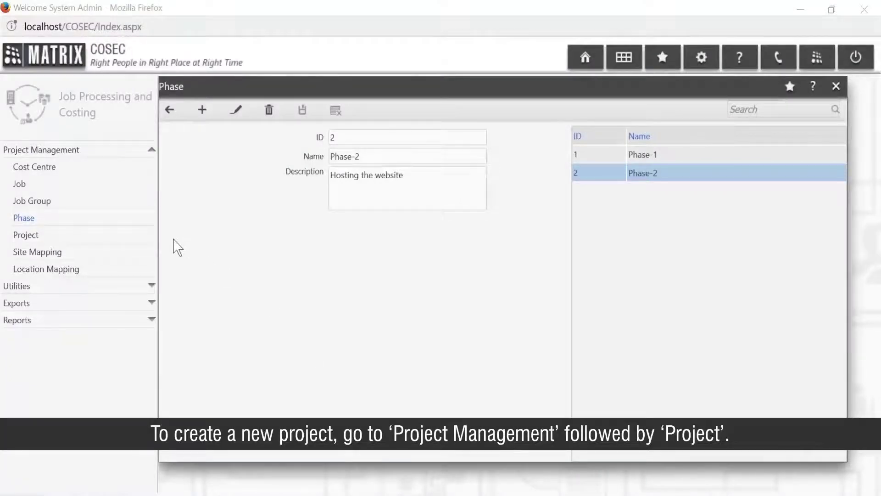
- Start a new project with code P1 and name Project1, and select the existing Phase-1 in its phase configuration
{"action": "left_click", "coordinate": [122, 240]}
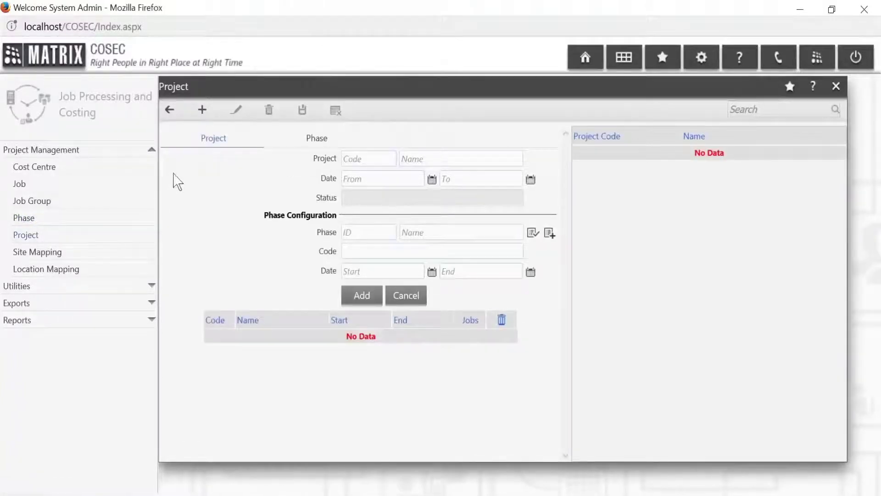
{"action": "left_click", "coordinate": [201, 112]}
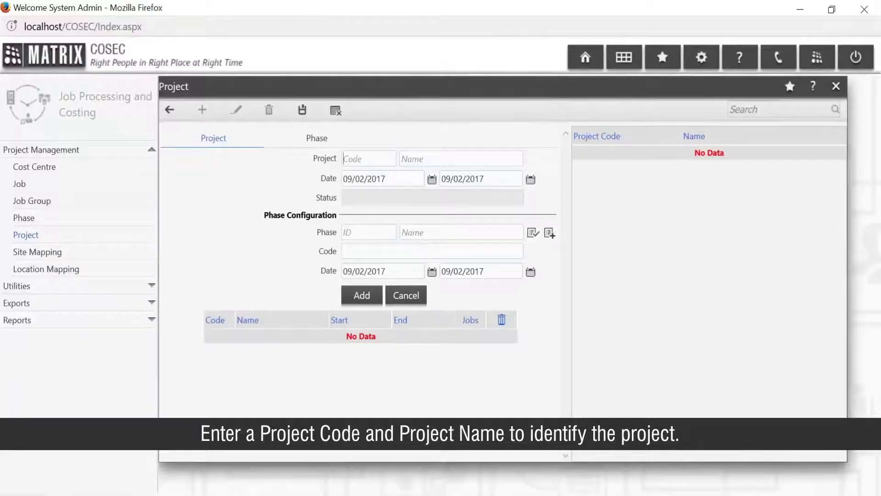
{"action": "type", "text": "P1"}
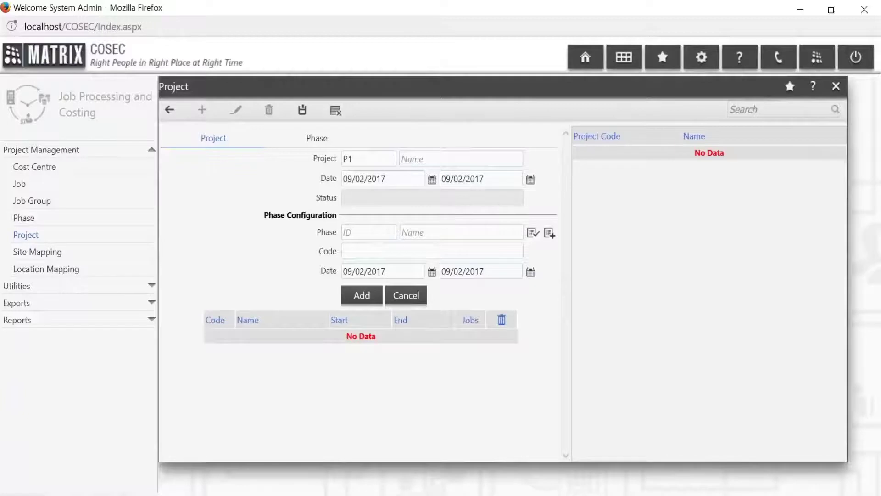
{"action": "type", "text": "Pr"}
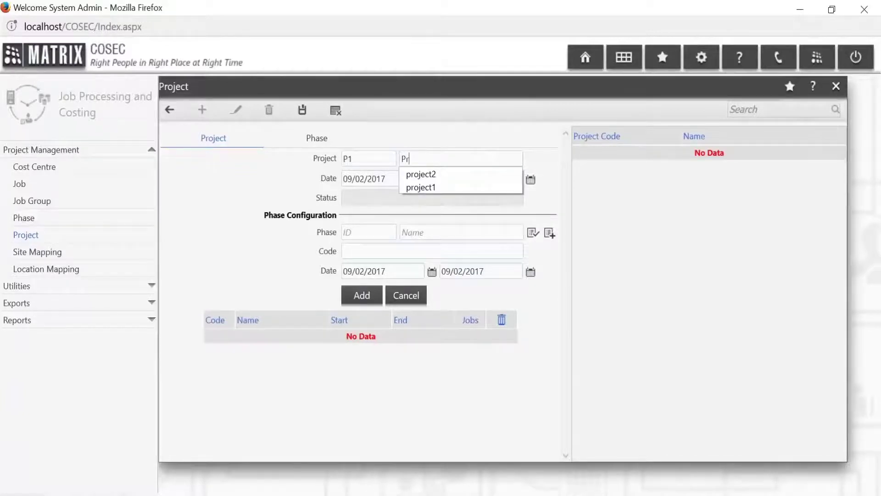
{"action": "type", "text": "oject1"}
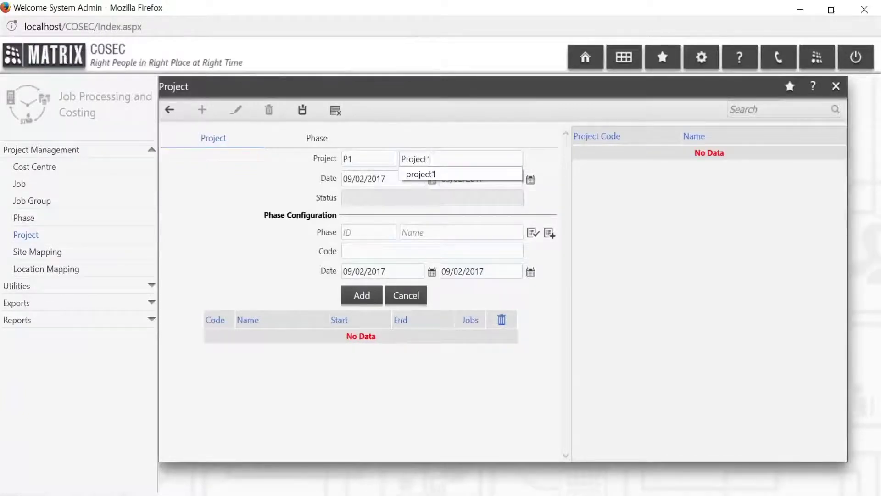
{"action": "left_click", "coordinate": [280, 181]}
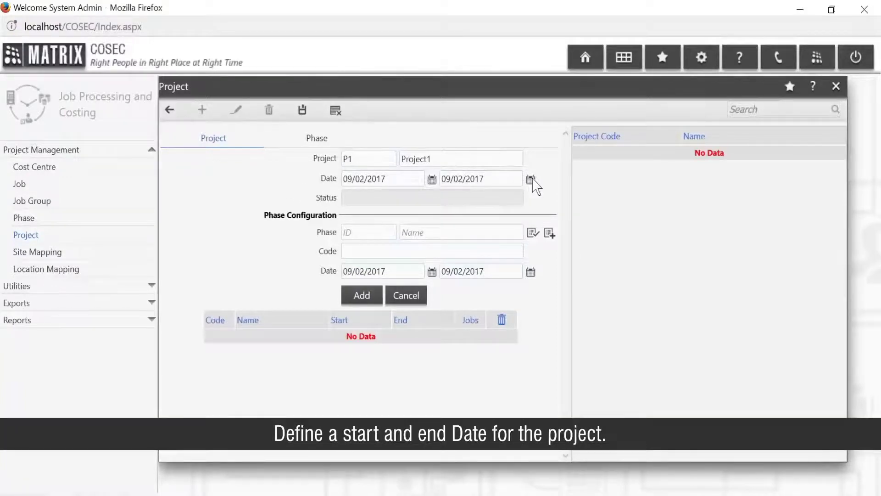
{"action": "left_click", "coordinate": [533, 236]}
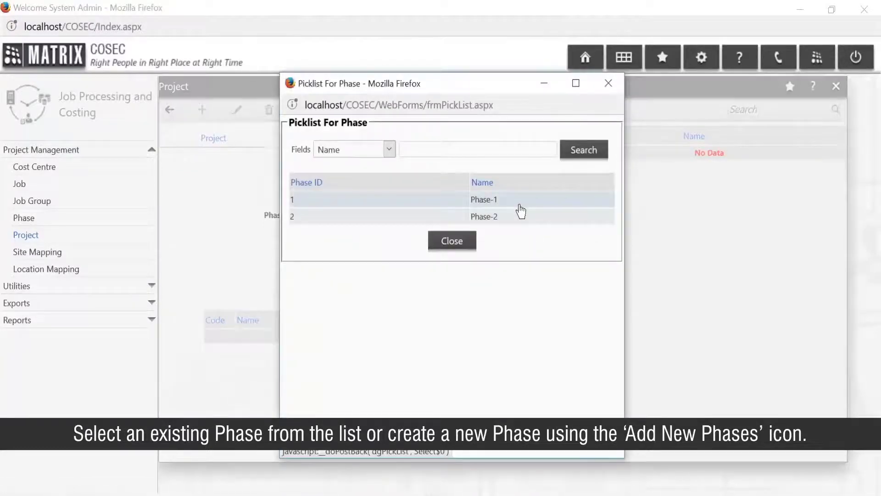
{"action": "left_click", "coordinate": [520, 211]}
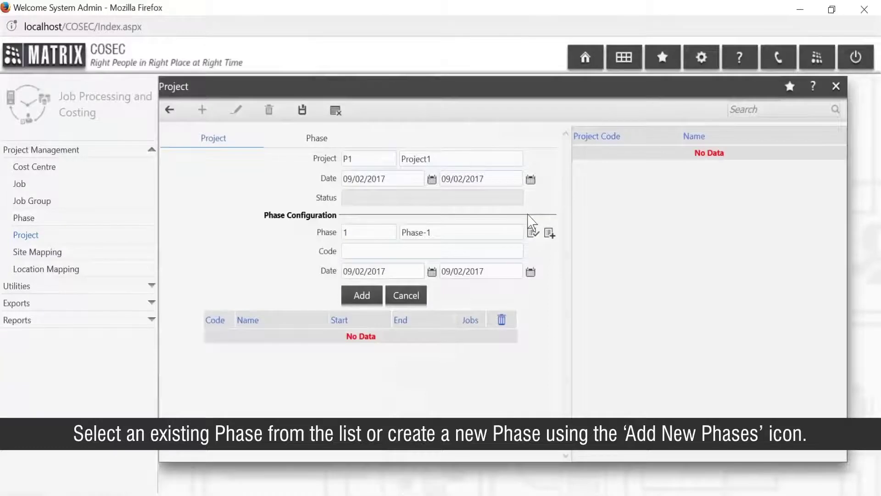
- Create a new phase named phase3 with code ph3 from within the project and add it to the project
{"action": "left_click", "coordinate": [548, 235]}
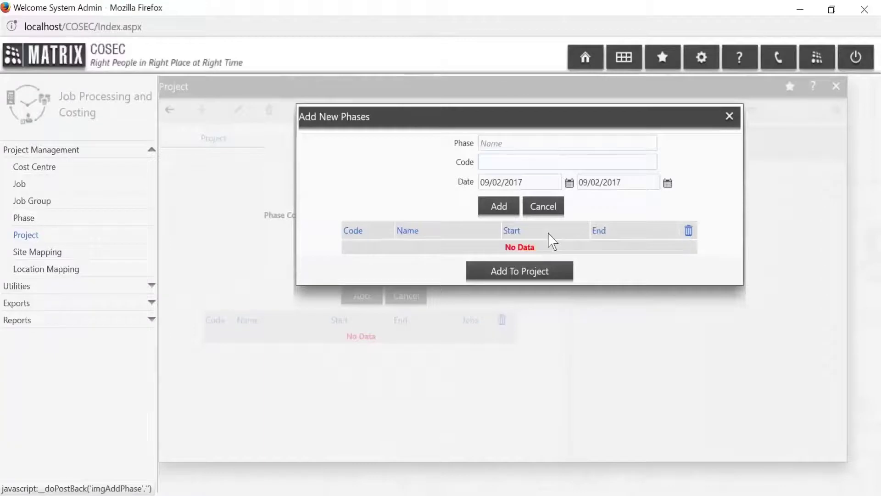
{"action": "type", "text": "phase3"}
{"action": "key", "text": "Tab"}
{"action": "type", "text": "ph3"}
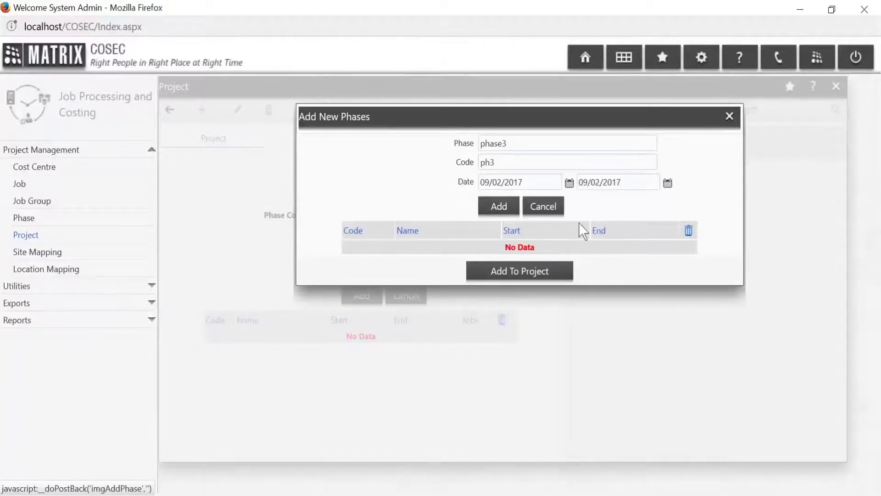
{"action": "left_click", "coordinate": [489, 209]}
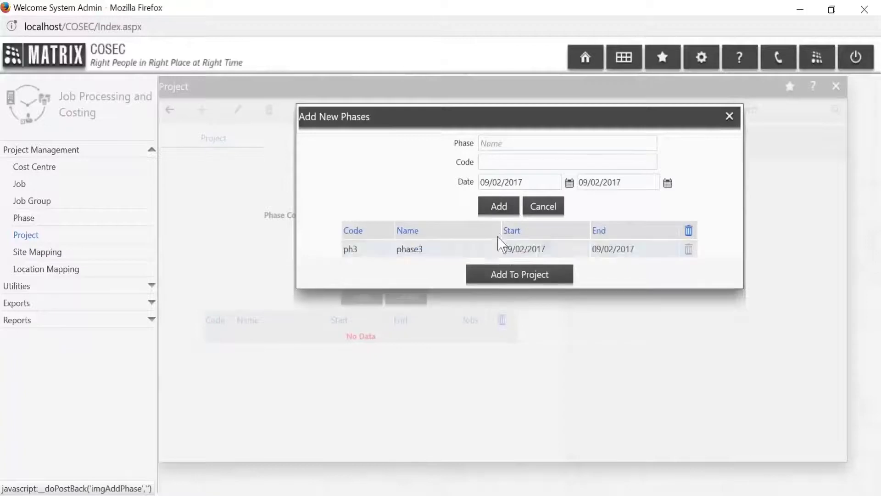
{"action": "left_click", "coordinate": [519, 274]}
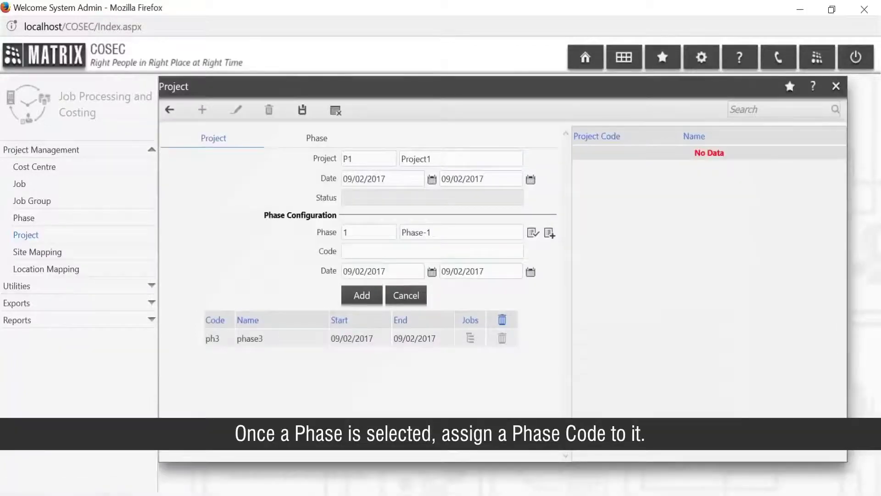
- Assign the code ph1 to Phase-1 and add it to the project's phase list
{"action": "left_click", "coordinate": [344, 251]}
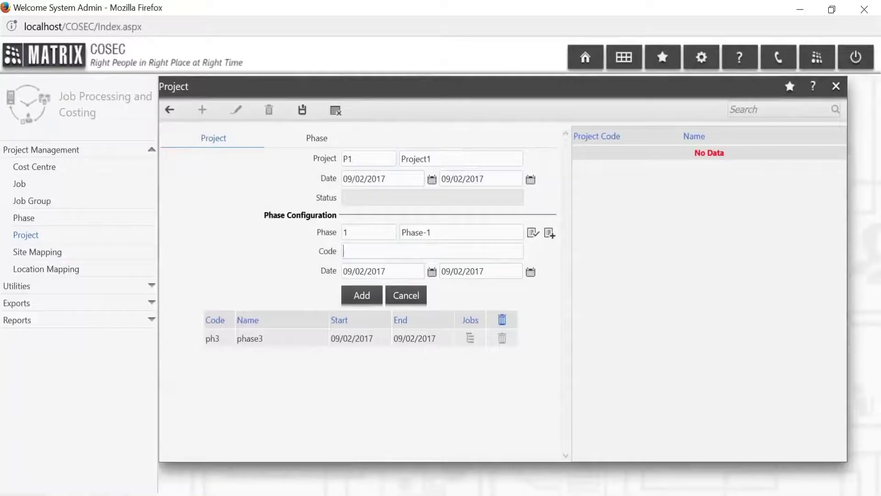
{"action": "type", "text": "Ph1"}
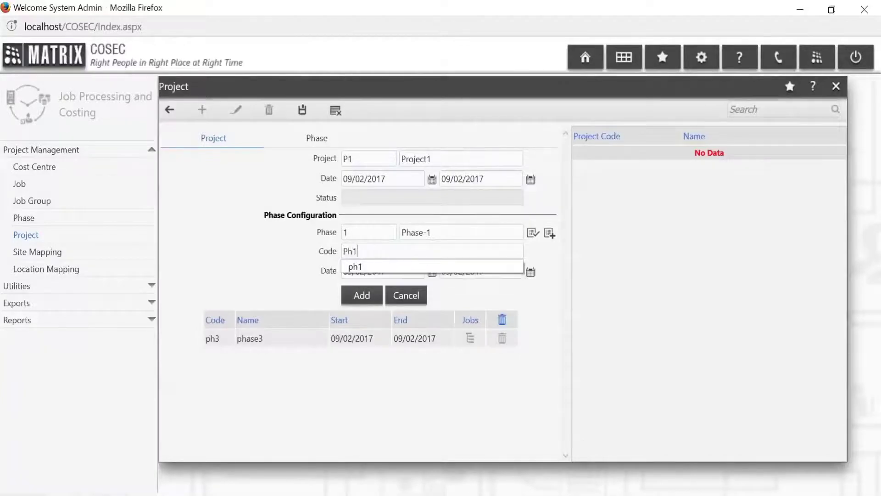
{"action": "left_click", "coordinate": [404, 267]}
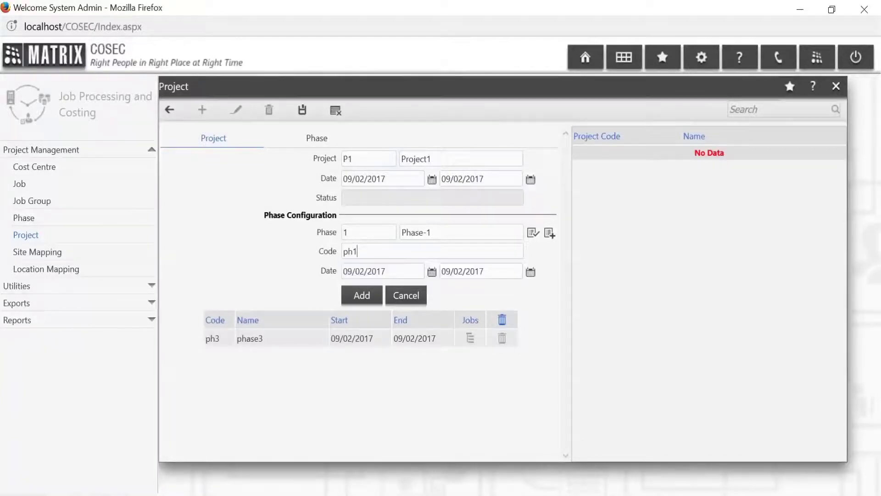
{"action": "left_click", "coordinate": [362, 297]}
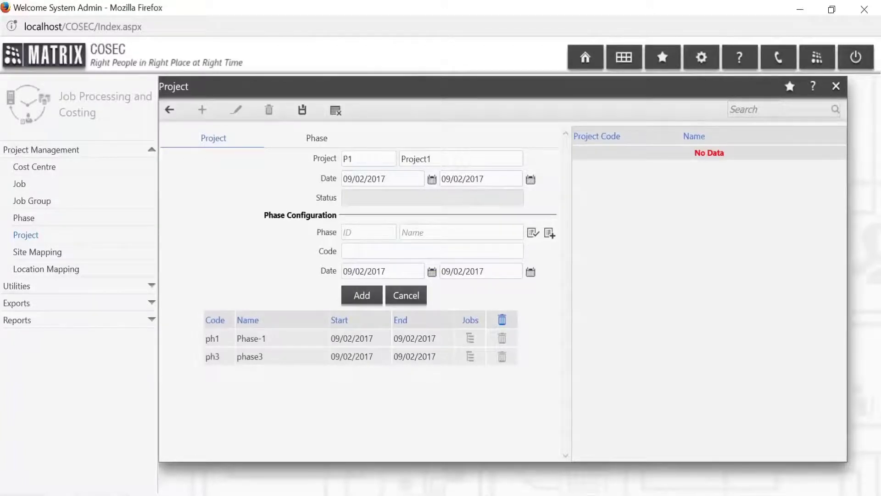
- Select the existing job j1, logo design, in the job configuration of the project's Phase-1
{"action": "left_click", "coordinate": [325, 143]}
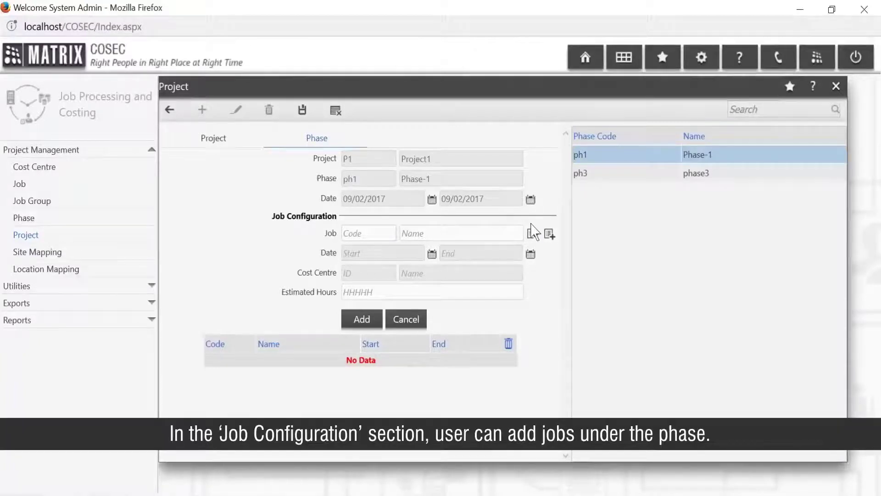
{"action": "left_click", "coordinate": [531, 235]}
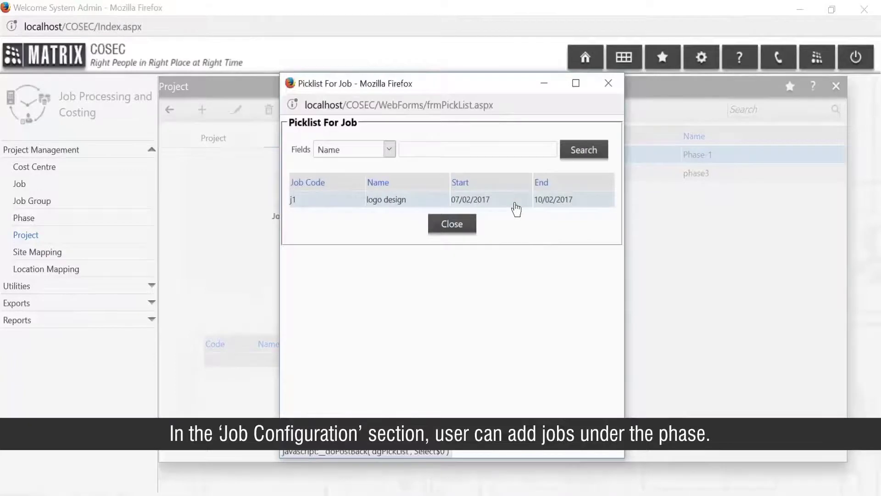
{"action": "left_click", "coordinate": [516, 209]}
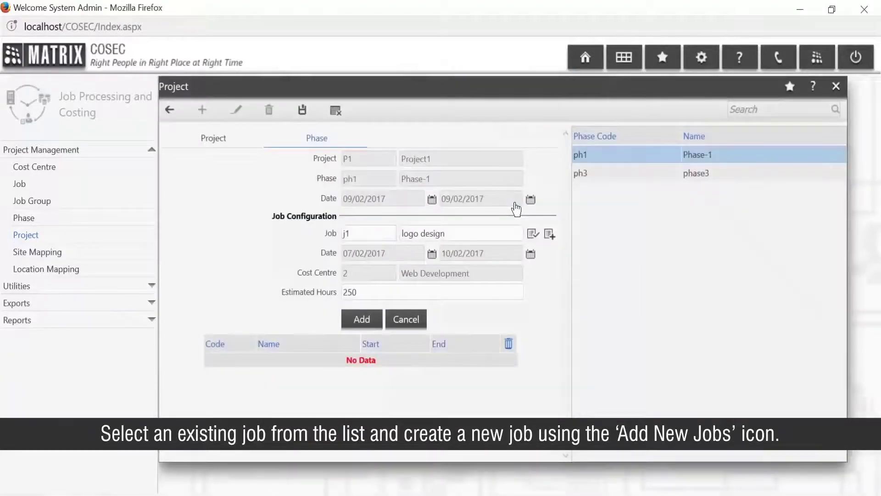
- Define a new job for Phase-1 with code J2, name Banner Design and cost centre 2, Web Development
{"action": "left_click", "coordinate": [549, 236]}
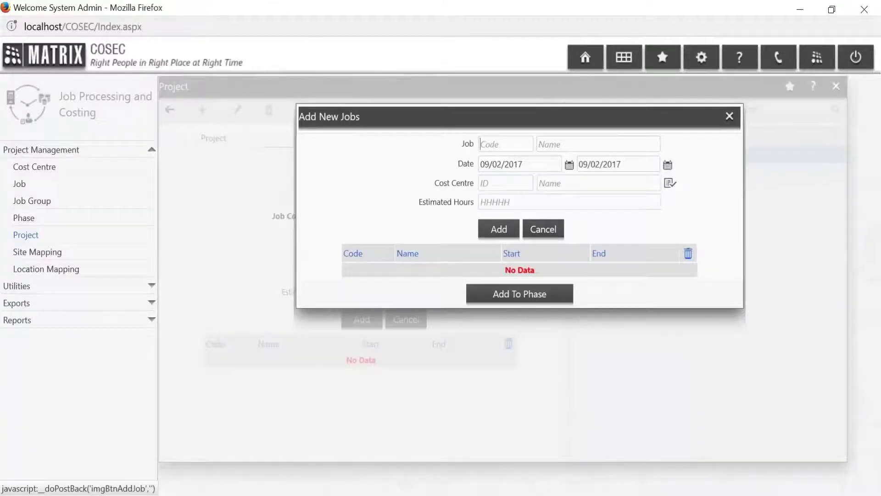
{"action": "type", "text": "J"}
{"action": "type", "text": "2"}
{"action": "type", "text": "Banner"}
{"action": "type", "text": " Design"}
{"action": "left_click", "coordinate": [668, 184]}
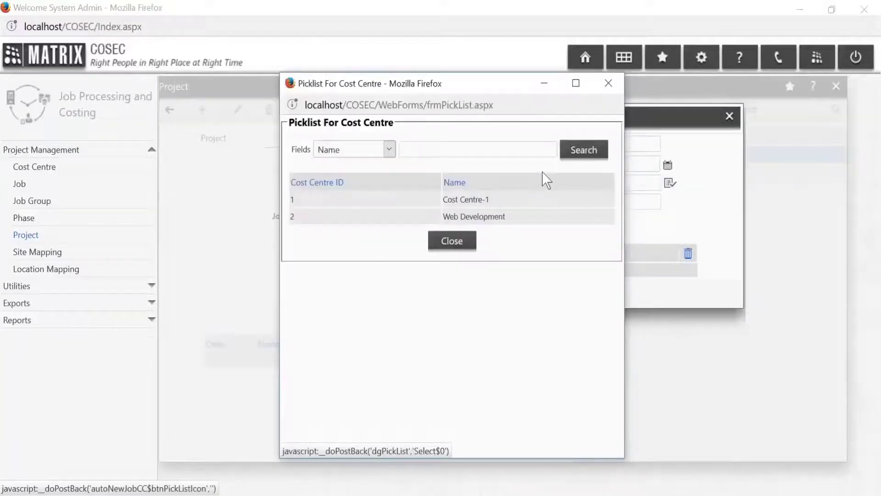
{"action": "left_click_drag", "start_coordinate": [497, 216], "coordinate": [507, 202]}
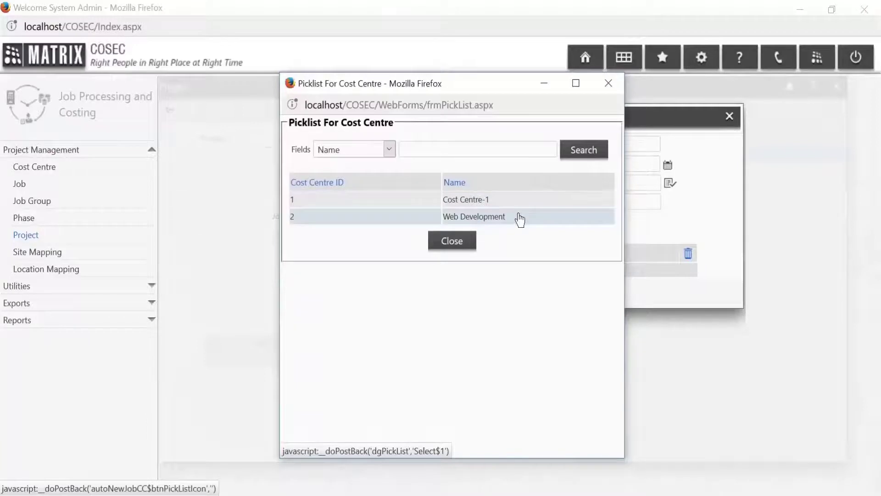
{"action": "left_click", "coordinate": [516, 222]}
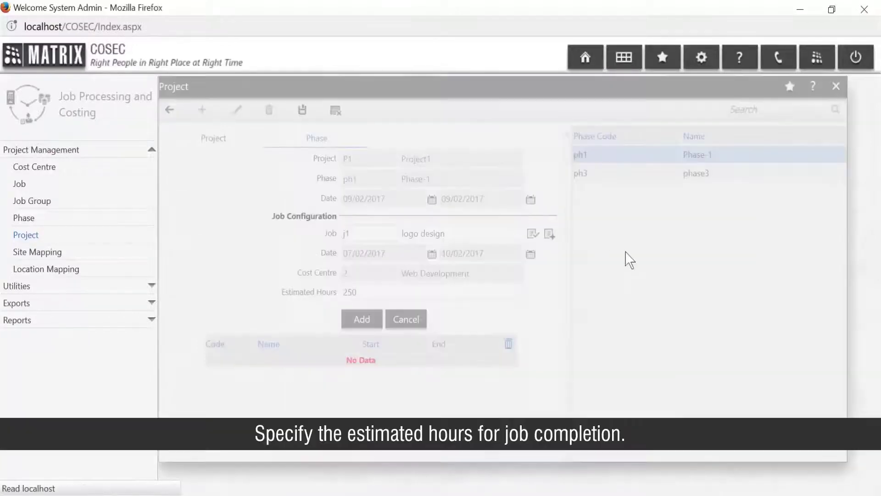
- Set the new job's estimated hours to 10, add it to the phase and save the project
{"action": "left_click", "coordinate": [514, 202]}
{"action": "type", "text": "10"}
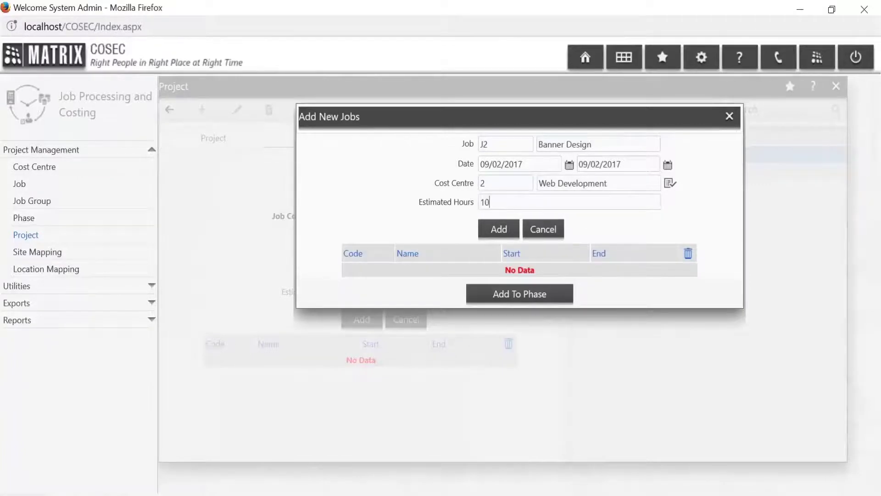
{"action": "left_click", "coordinate": [502, 230]}
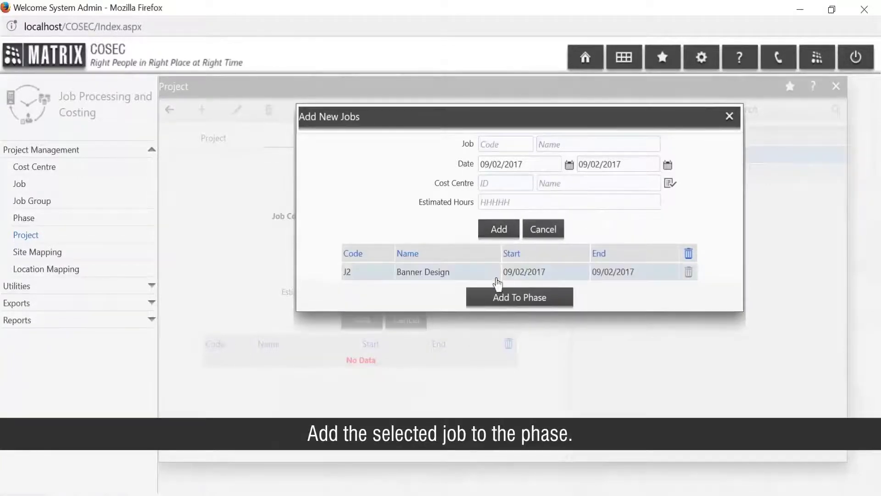
{"action": "left_click", "coordinate": [498, 296]}
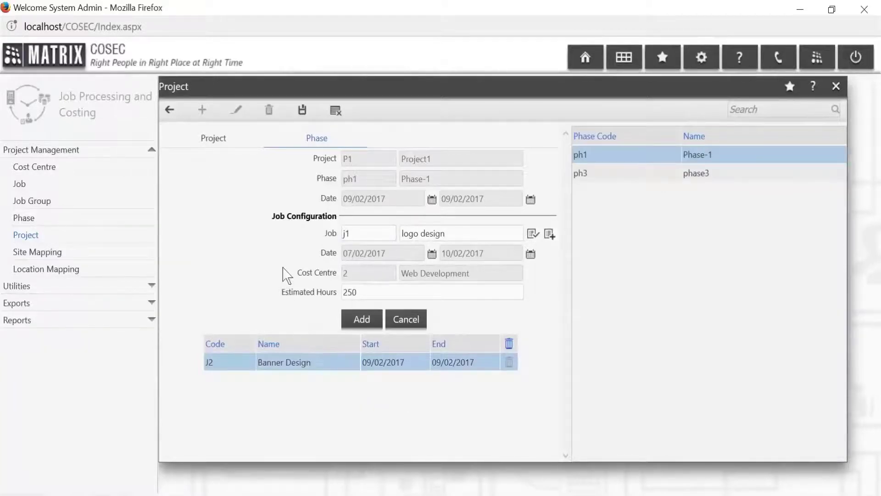
{"action": "left_click", "coordinate": [303, 111]}
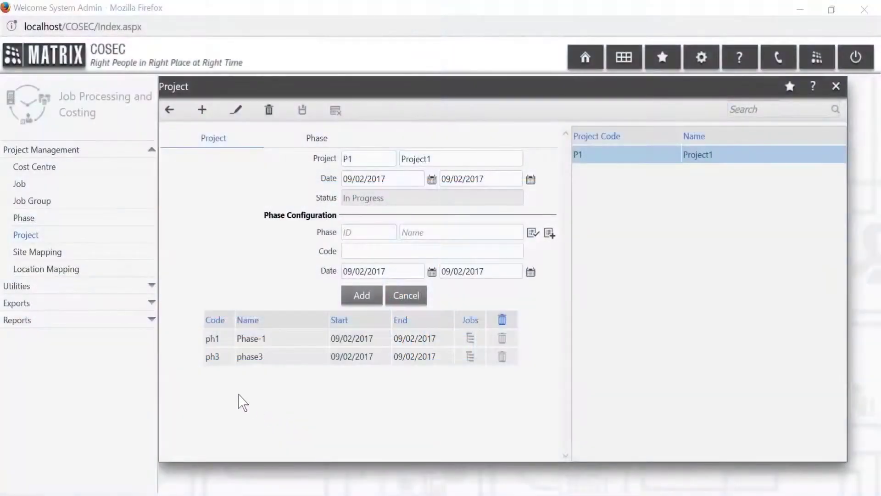
- In Site Mapping, add job j1, logo design, as a default job of site 2, ABC, from 09/02/2017 to 10/02/2017
{"action": "left_click", "coordinate": [116, 261]}
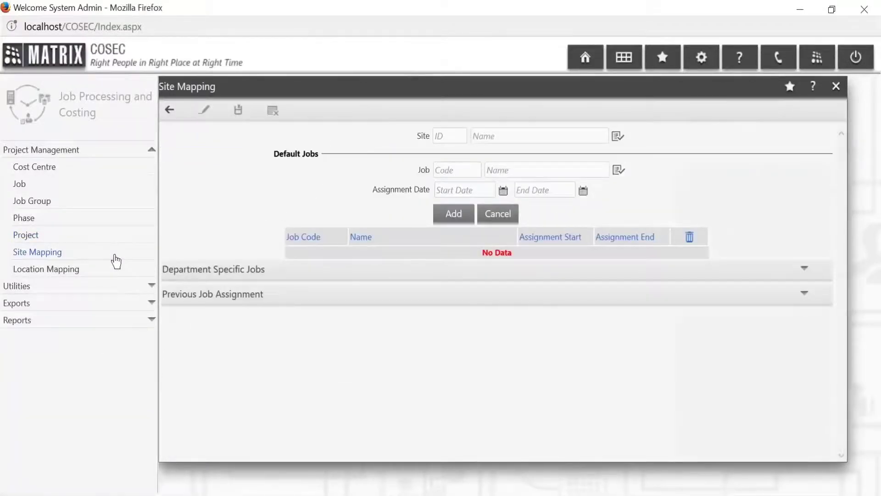
{"action": "left_click", "coordinate": [617, 138]}
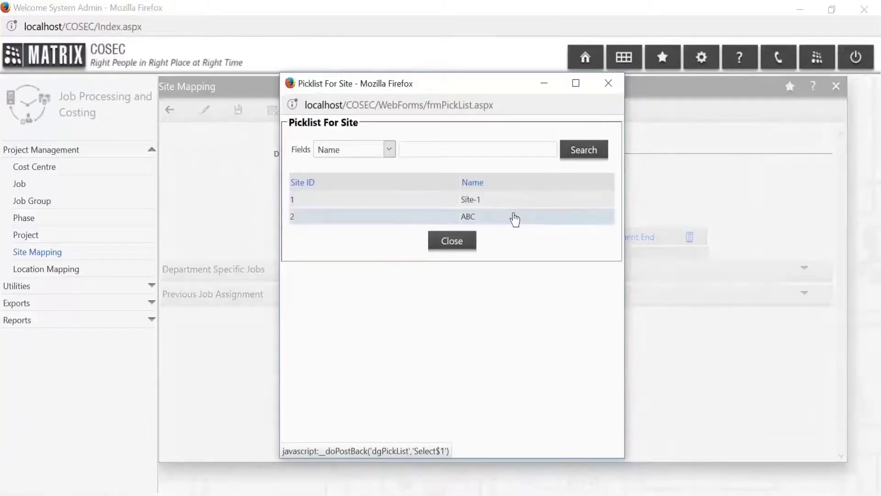
{"action": "left_click", "coordinate": [515, 220]}
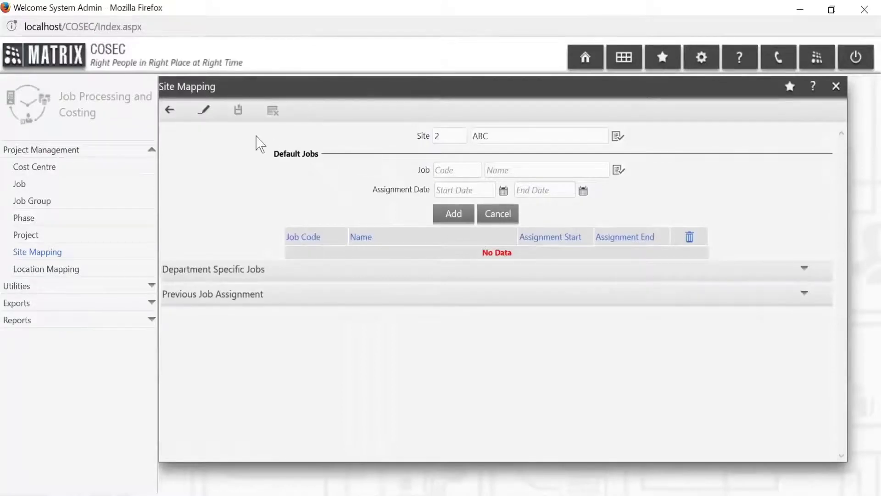
{"action": "left_click", "coordinate": [205, 112]}
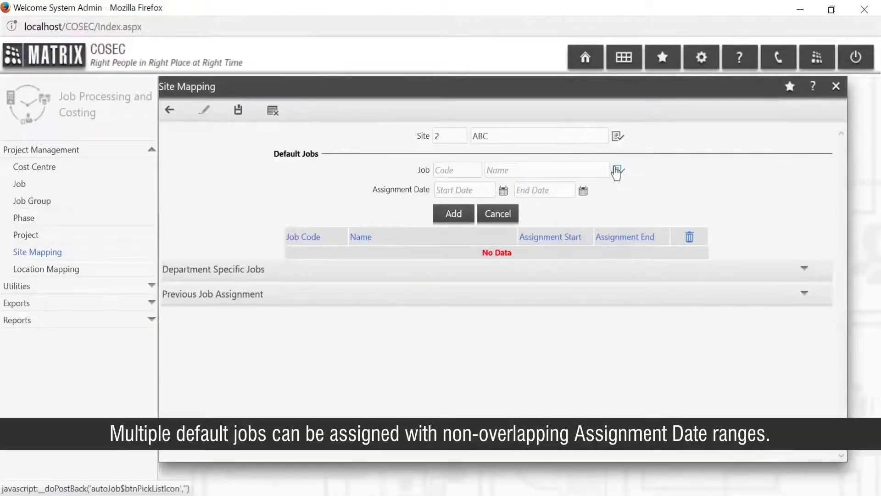
{"action": "left_click", "coordinate": [616, 171]}
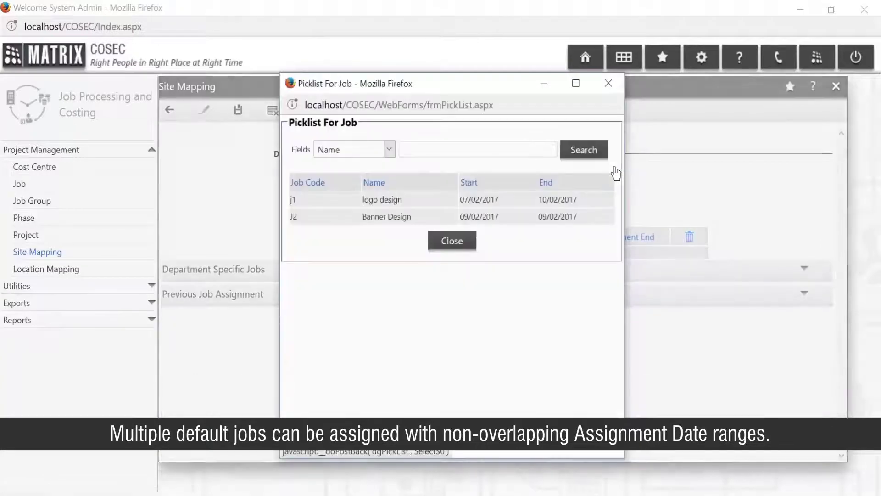
{"action": "left_click", "coordinate": [515, 200]}
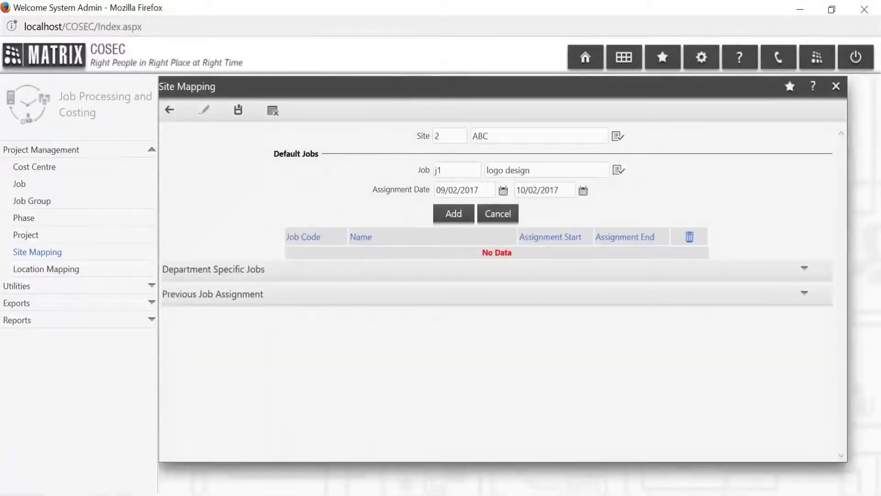
{"action": "left_click", "coordinate": [463, 216]}
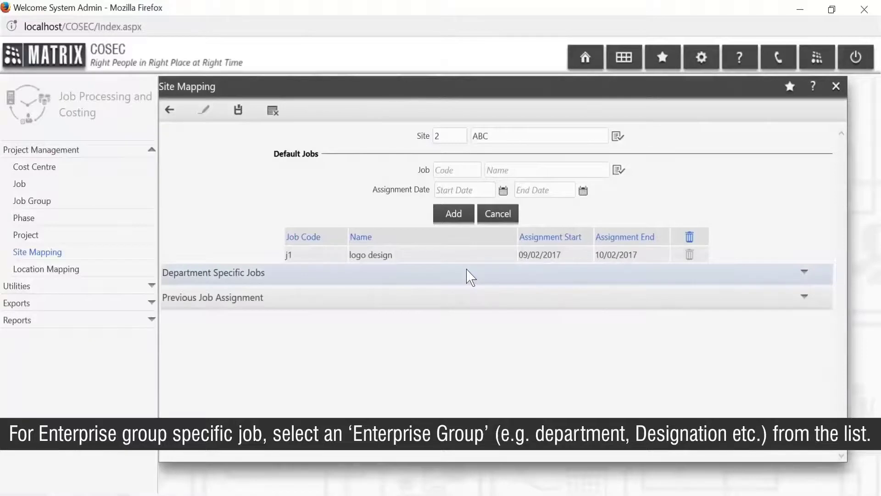
- Add job j1, logo design, as a department-specific job for Department-1 from 09/02/2017 to 10/02/2017, and save the site mapping
{"action": "left_click", "coordinate": [470, 276]}
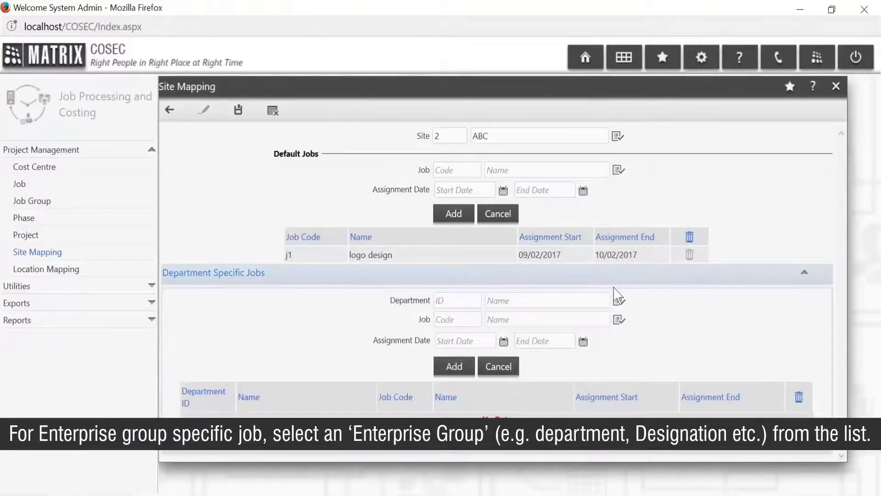
{"action": "left_click", "coordinate": [618, 301]}
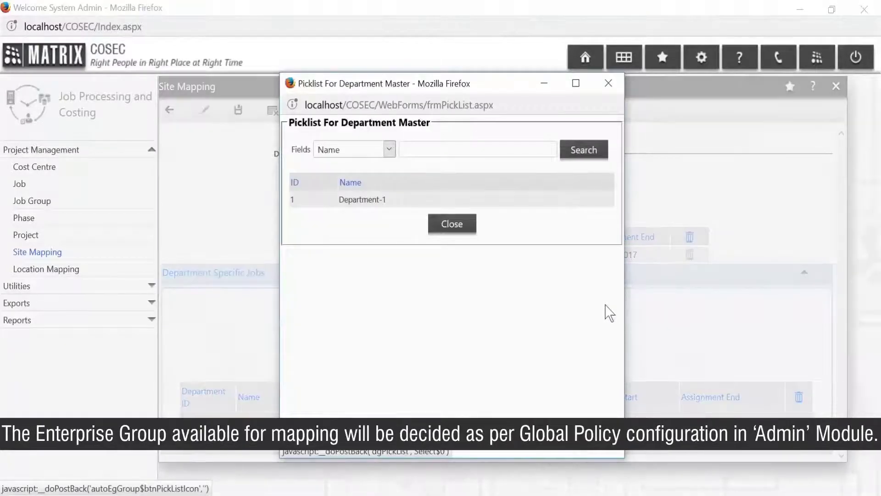
{"action": "left_click", "coordinate": [511, 210]}
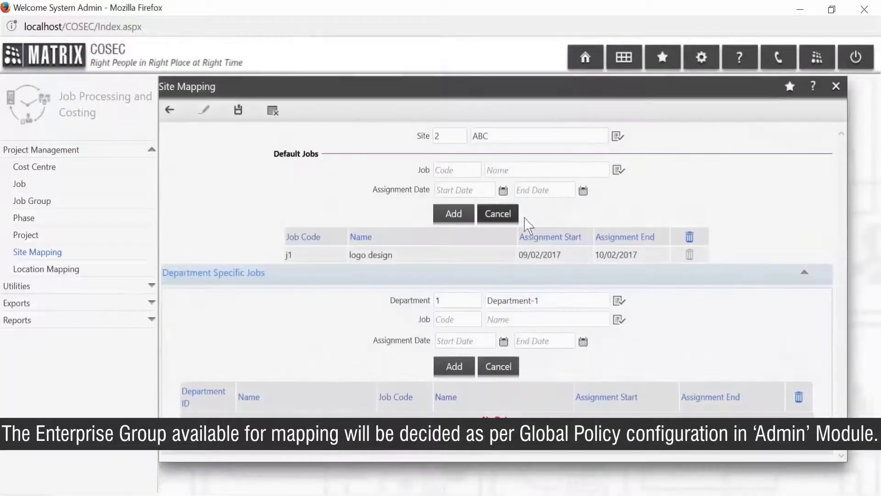
{"action": "left_click", "coordinate": [619, 322]}
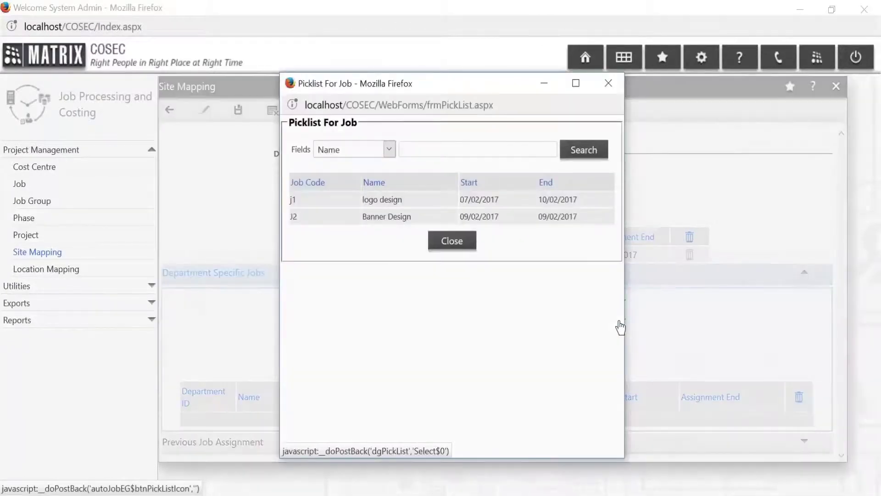
{"action": "left_click", "coordinate": [503, 216]}
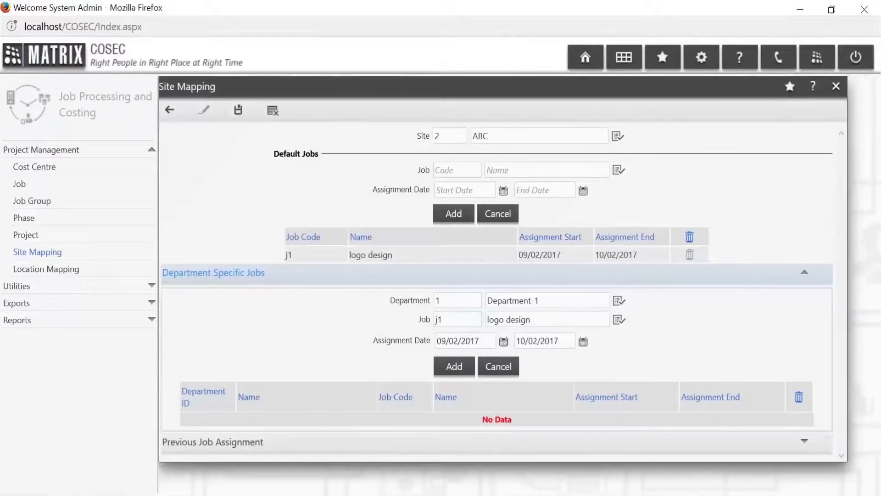
{"action": "left_click", "coordinate": [468, 367]}
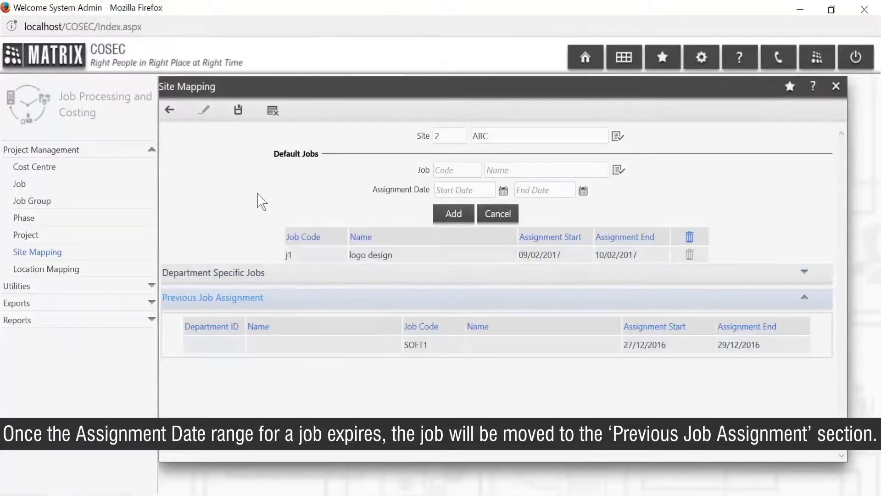
{"action": "left_click", "coordinate": [238, 112]}
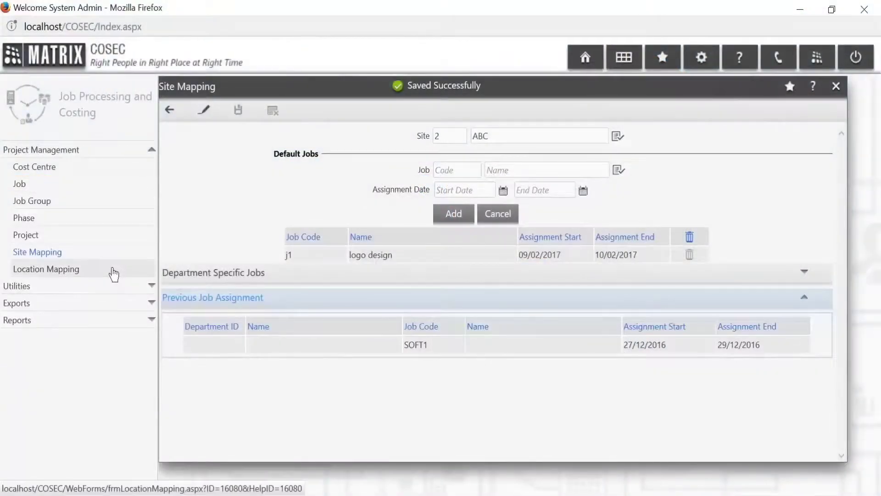
- Open Location Mapping and select the location with code ABCD, named ABCDE
{"action": "left_click", "coordinate": [114, 274]}
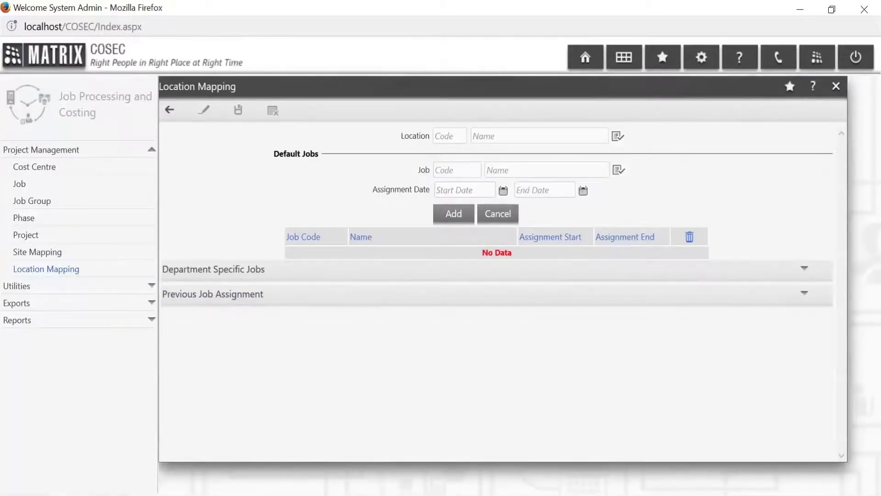
{"action": "left_click", "coordinate": [618, 138]}
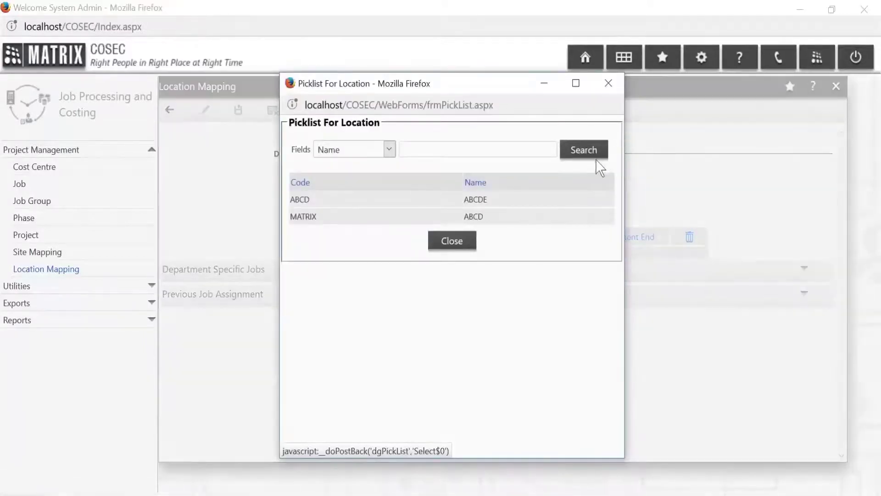
{"action": "left_click", "coordinate": [539, 205]}
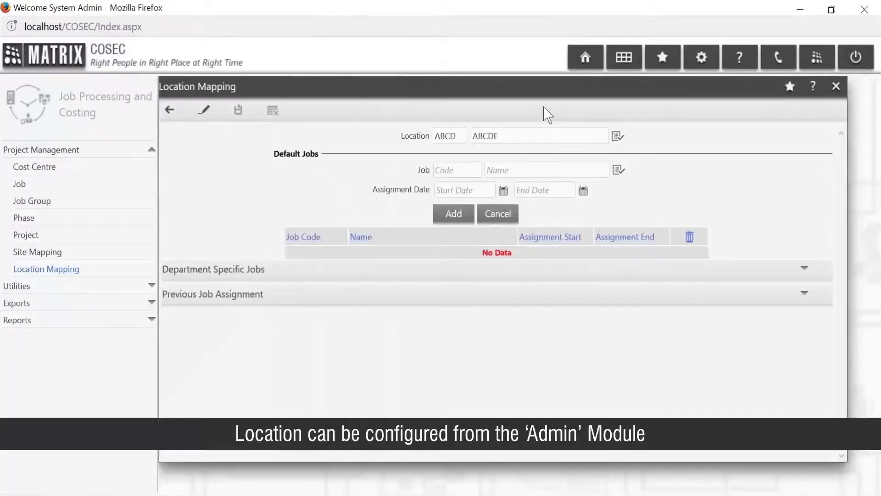
- In the Admin module's Location Master, start a new location with code HO and name abc
{"action": "left_click", "coordinate": [578, 60]}
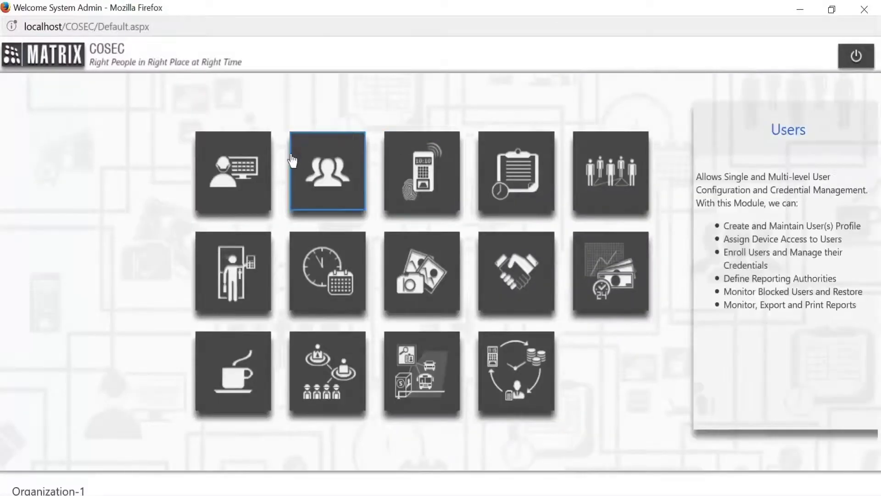
{"action": "left_click", "coordinate": [239, 173]}
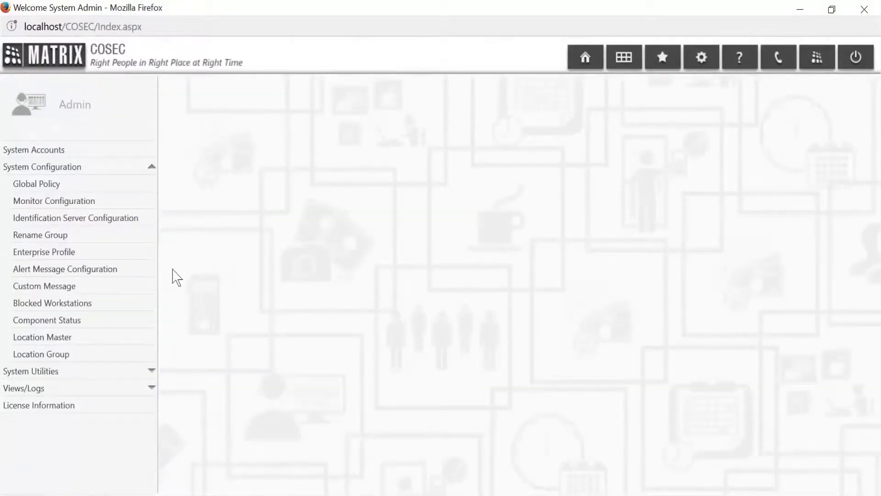
{"action": "left_click", "coordinate": [136, 340]}
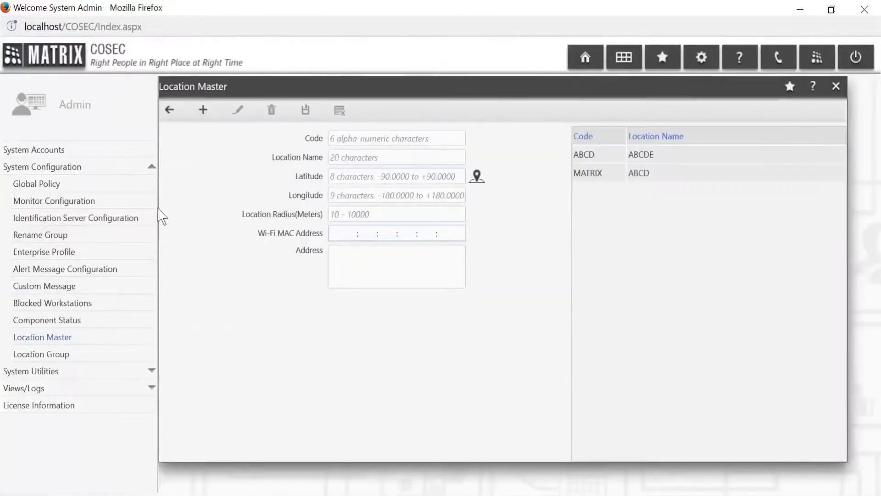
{"action": "left_click", "coordinate": [202, 110]}
{"action": "type", "text": "HO"}
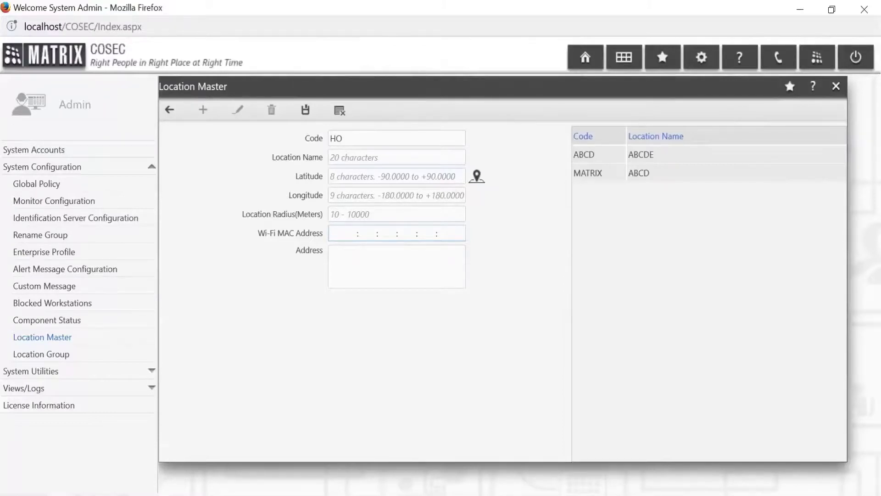
{"action": "type", "text": "ab"}
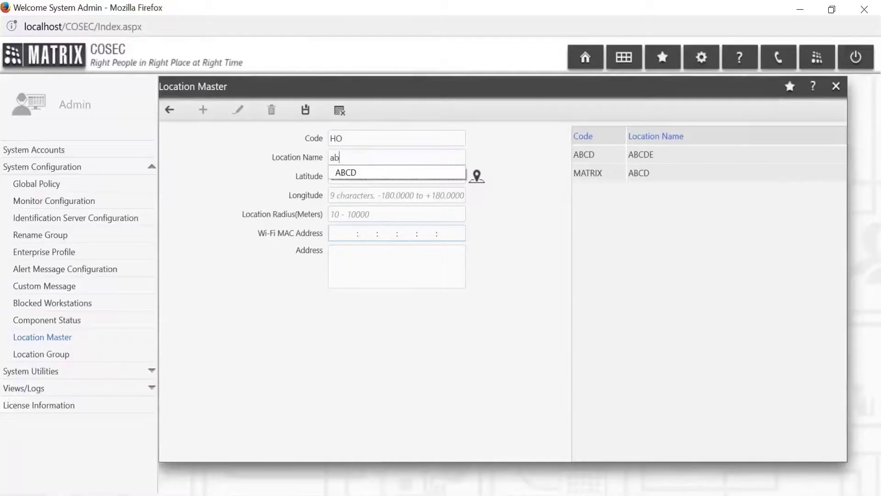
{"action": "type", "text": "c"}
{"action": "key", "text": "Down"}
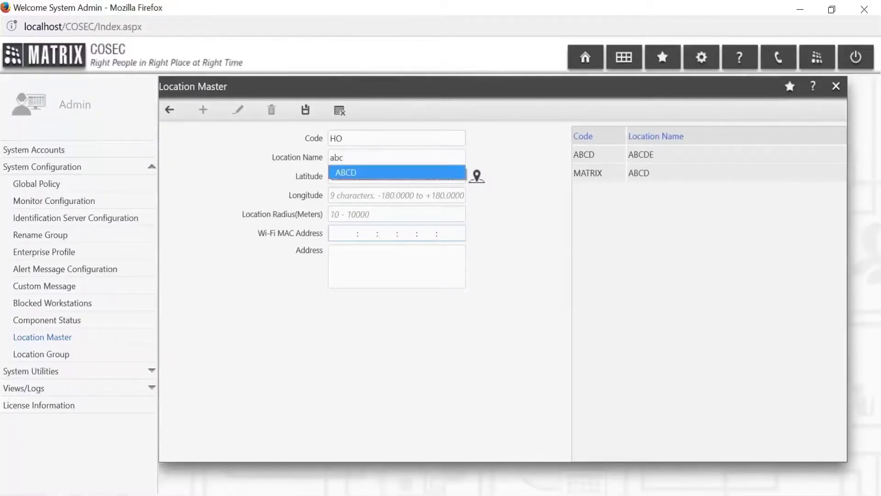
{"action": "key", "text": "Escape"}
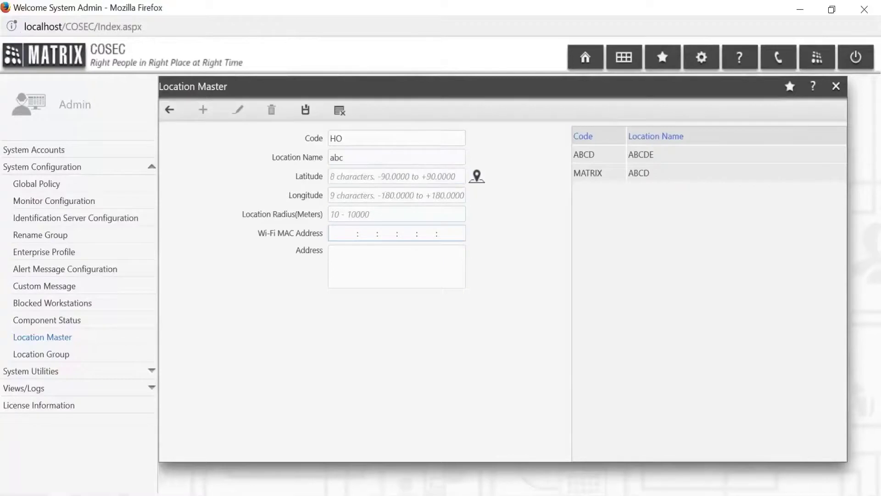
- Place the new location on the map at latitude +22.2531, longitude +73.1854 with a 10 m radius, and save it with a head office address
{"action": "left_click", "coordinate": [385, 174]}
{"action": "left_click", "coordinate": [477, 182]}
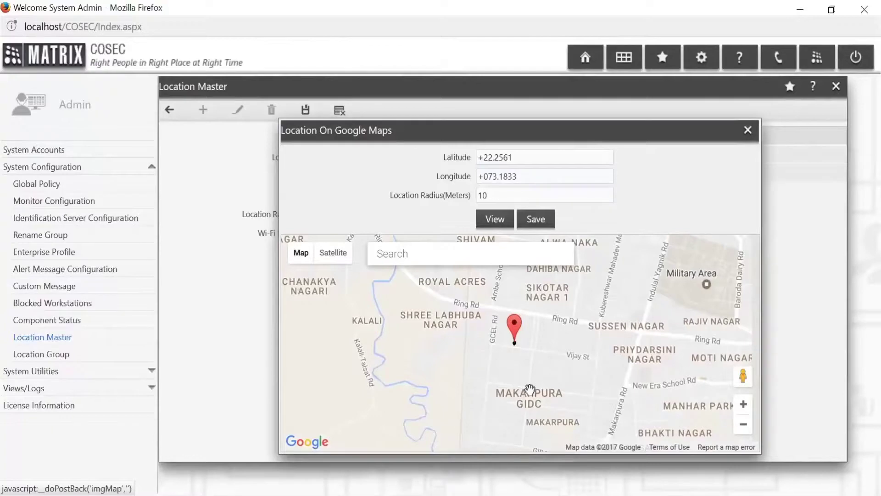
{"action": "left_click", "coordinate": [533, 370]}
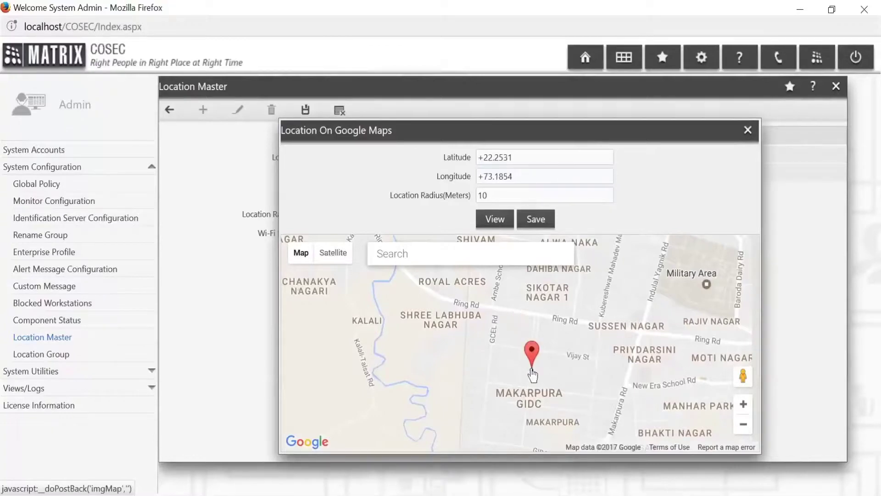
{"action": "left_click", "coordinate": [494, 218]}
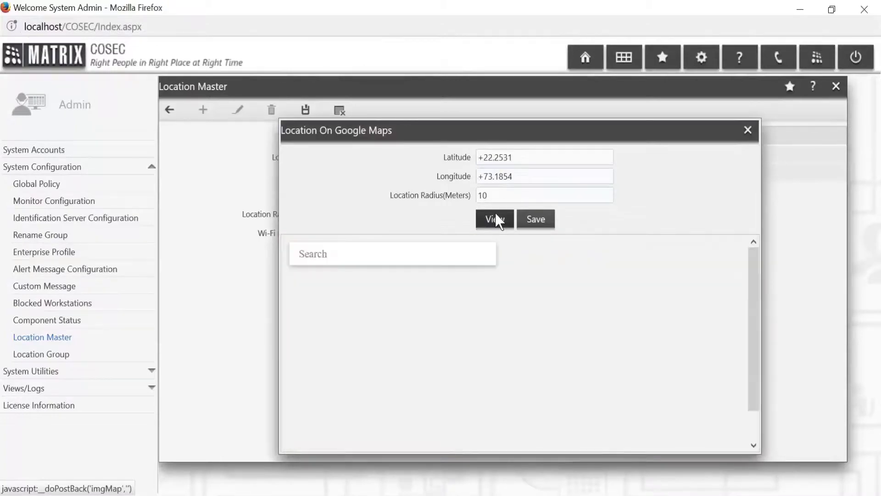
{"action": "left_click", "coordinate": [534, 223]}
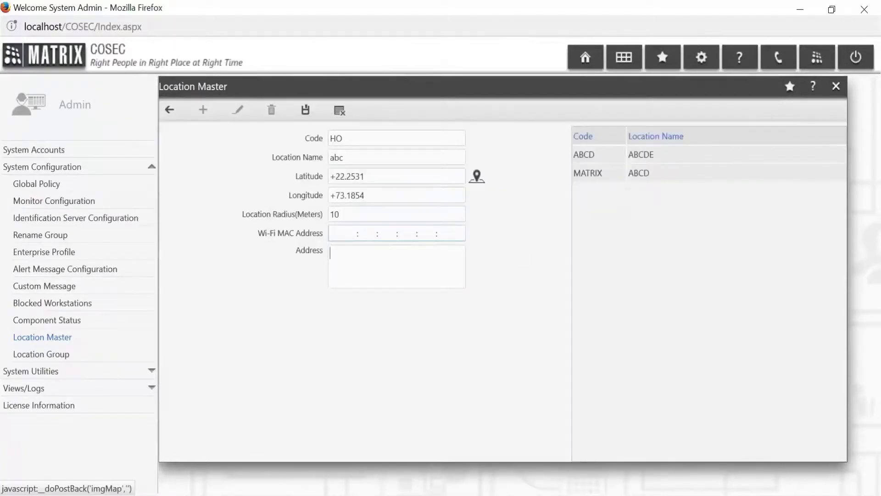
{"action": "type", "text": "head Offivce"}
{"action": "left_click", "coordinate": [308, 114]}
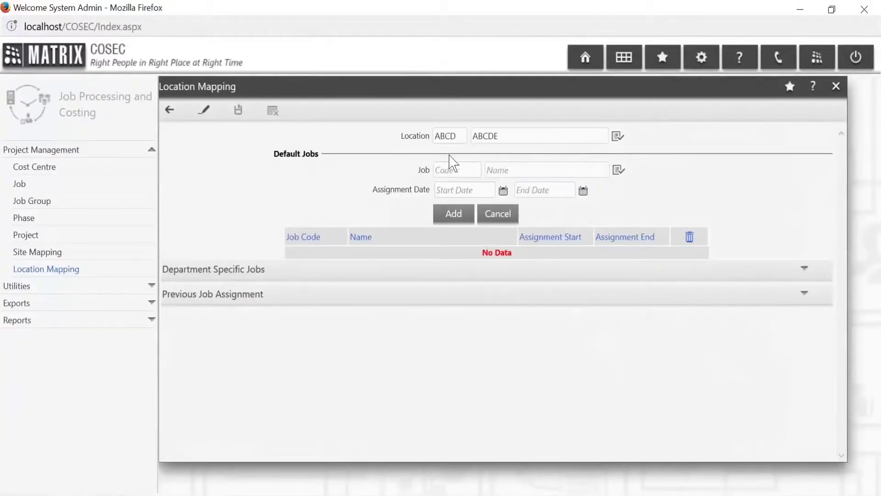
- In Location Mapping, add job j1, logo design, as a default job of location ABCD from 09/02/2017 to 10/02/2017
{"action": "left_click", "coordinate": [203, 117]}
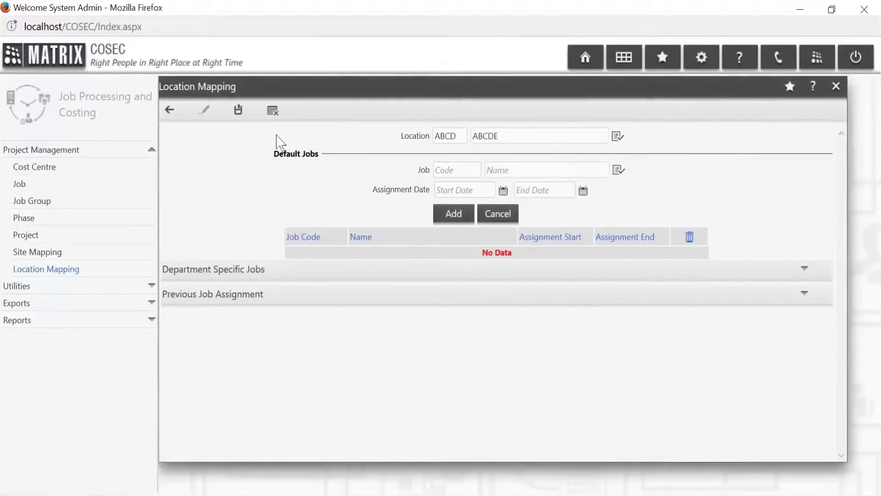
{"action": "left_click", "coordinate": [617, 171]}
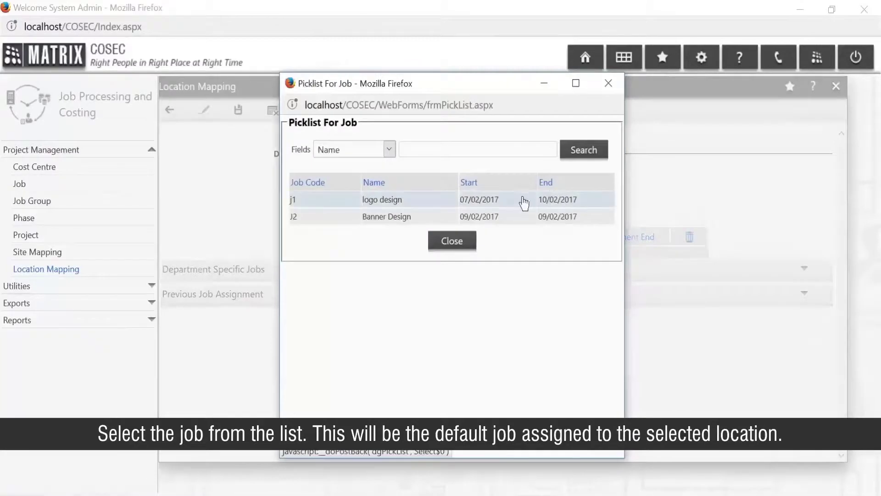
{"action": "left_click", "coordinate": [509, 207]}
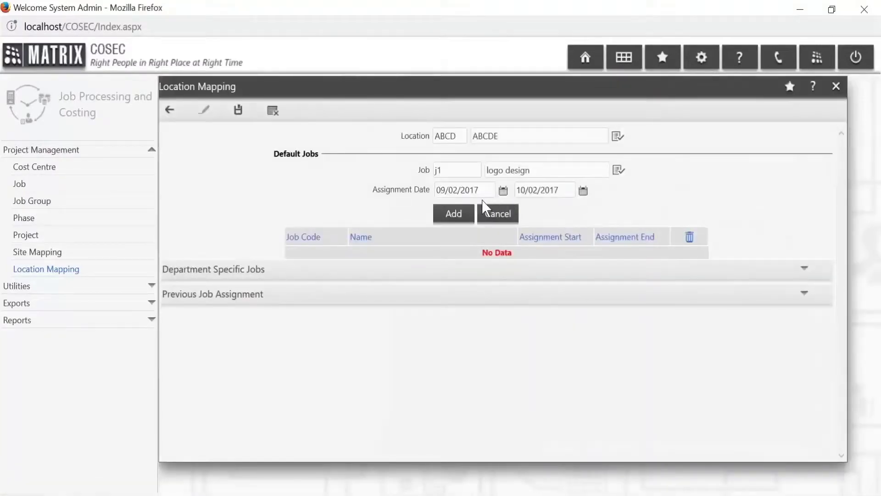
{"action": "left_click", "coordinate": [458, 218]}
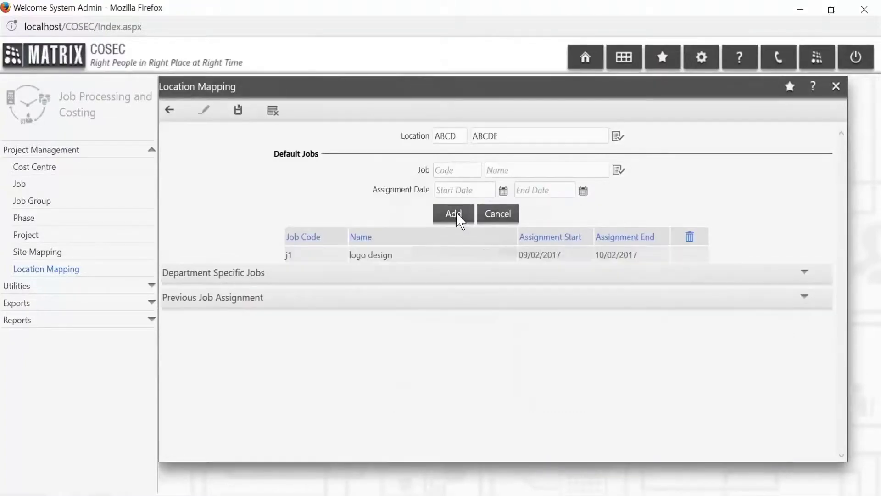
- Add job j1, logo design, as a job specific to Department-1 from 09/02/2017 to 10/02/2017, check the previous assignments, and save the location mapping
{"action": "left_click", "coordinate": [460, 276]}
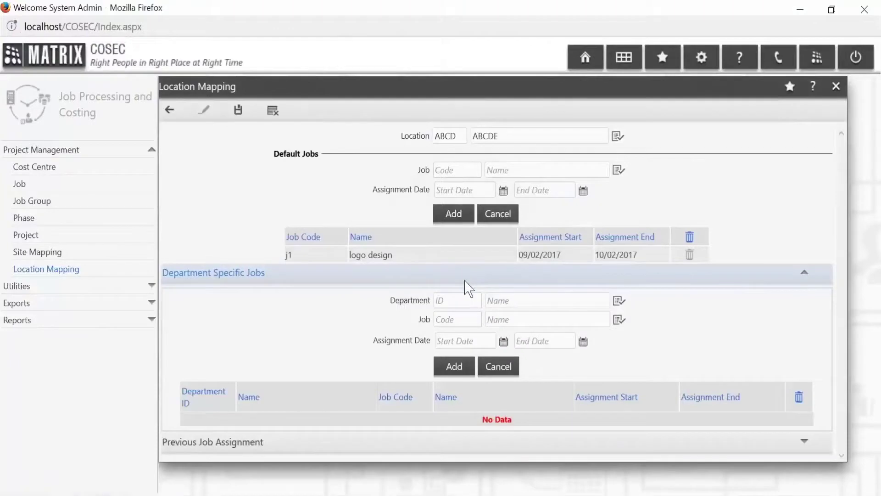
{"action": "left_click", "coordinate": [619, 301]}
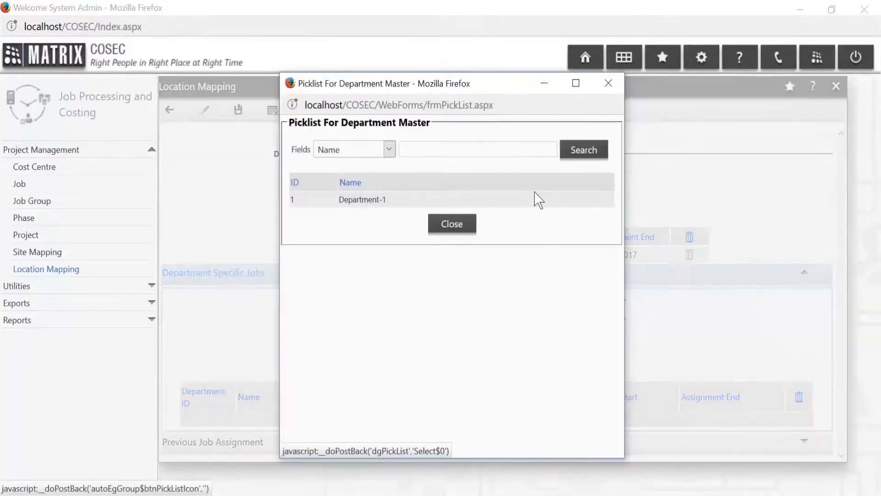
{"action": "left_click", "coordinate": [533, 202]}
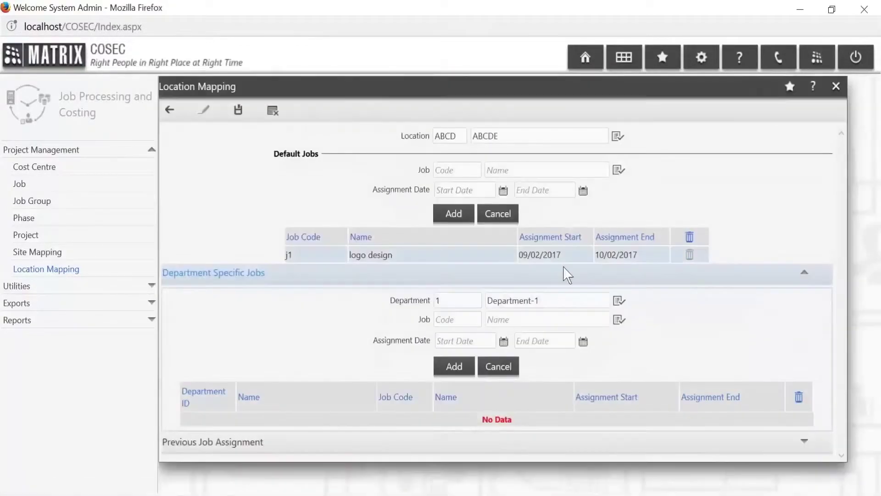
{"action": "left_click", "coordinate": [618, 320]}
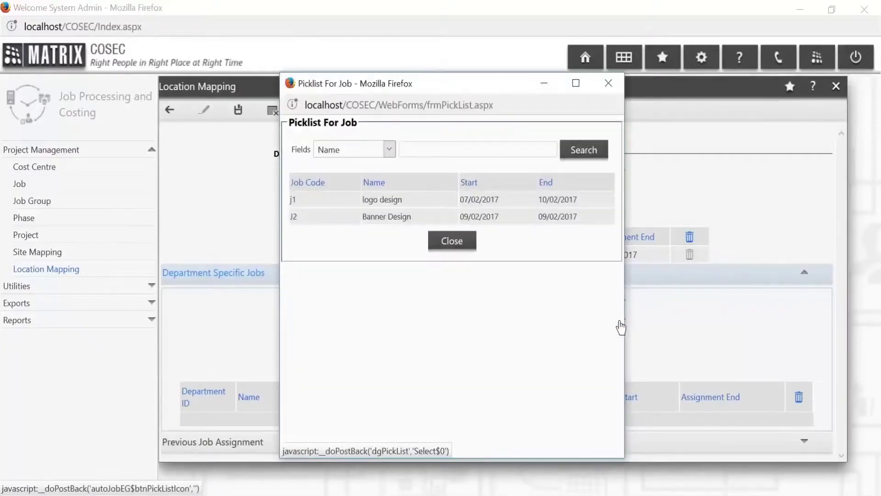
{"action": "left_click", "coordinate": [513, 207]}
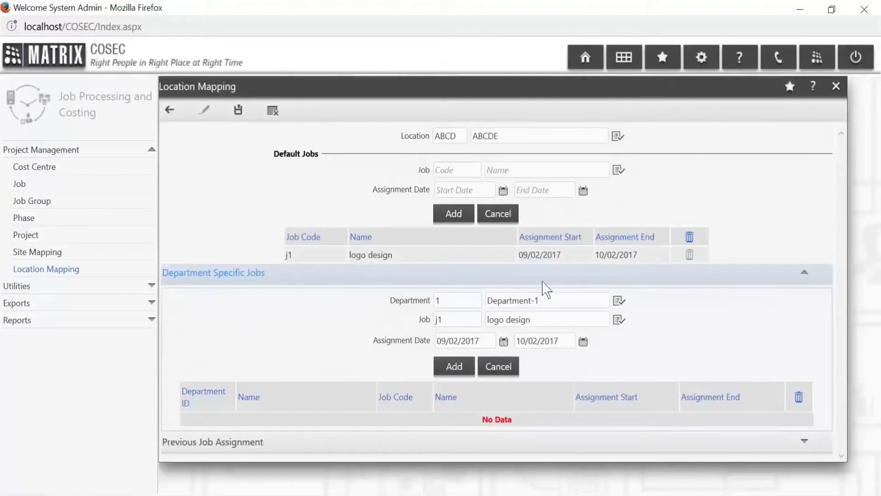
{"action": "left_click", "coordinate": [453, 363]}
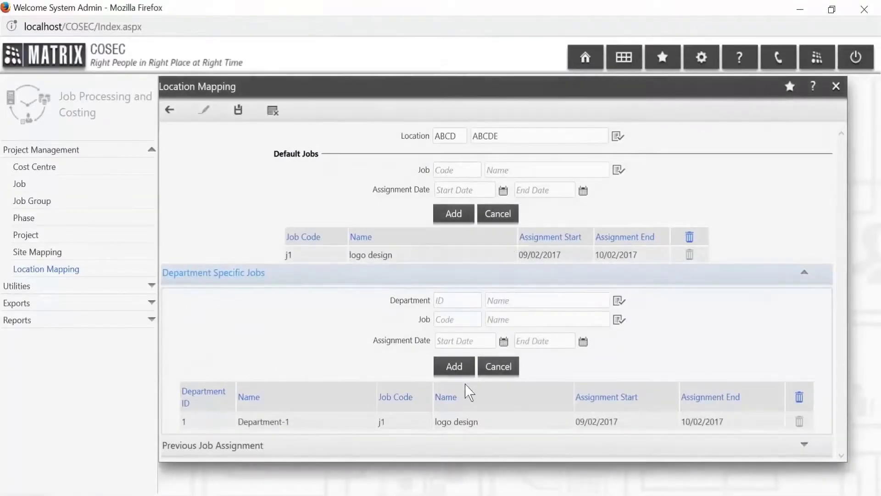
{"action": "left_click", "coordinate": [479, 454]}
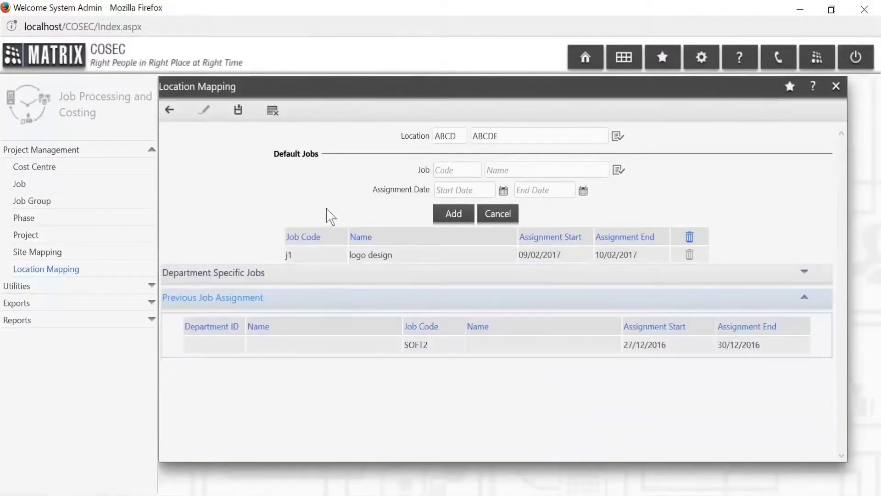
{"action": "left_click", "coordinate": [248, 110]}
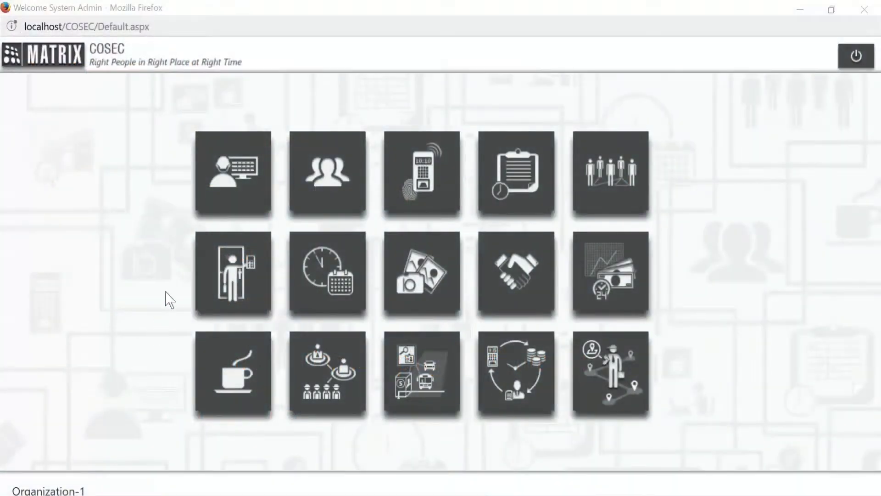
- In the Users module, open the last user in the User List for editing and go to the Job Costing settings
{"action": "left_click", "coordinate": [318, 186]}
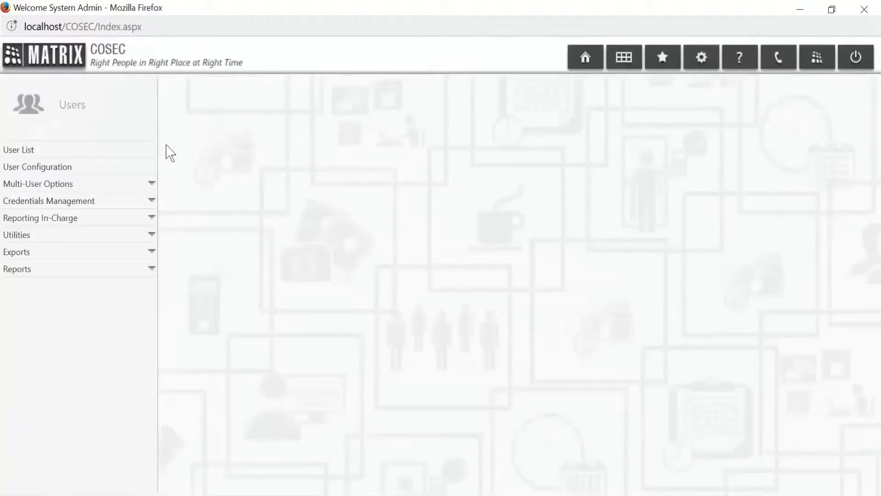
{"action": "left_click", "coordinate": [122, 152]}
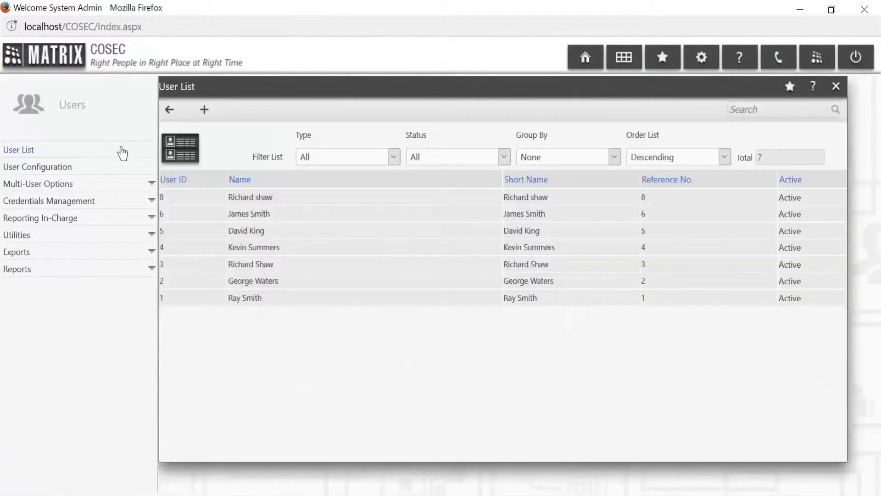
{"action": "left_click", "coordinate": [288, 299]}
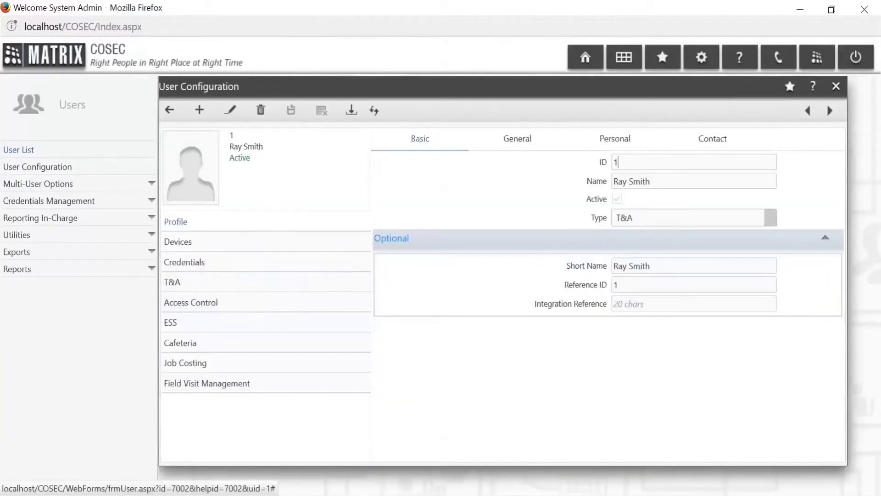
{"action": "left_click", "coordinate": [230, 111]}
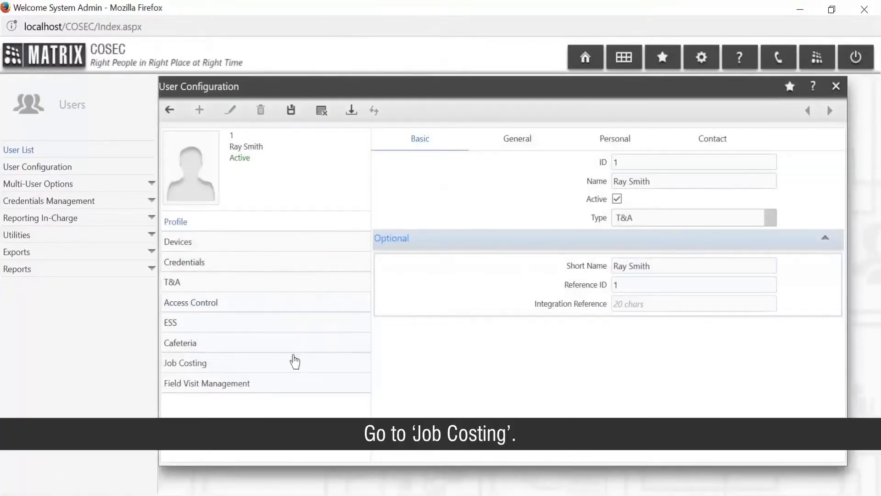
{"action": "left_click", "coordinate": [293, 360]}
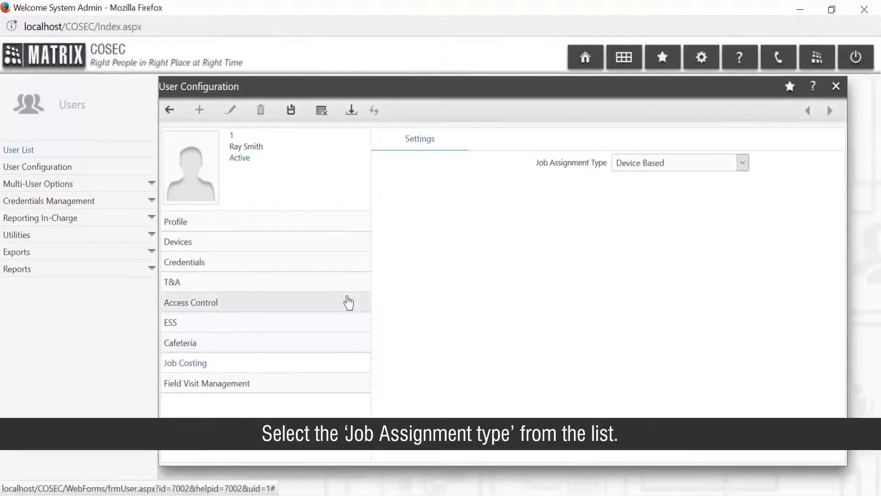
- Try the job assignment types None and Fixed for the user
{"action": "left_click", "coordinate": [742, 163]}
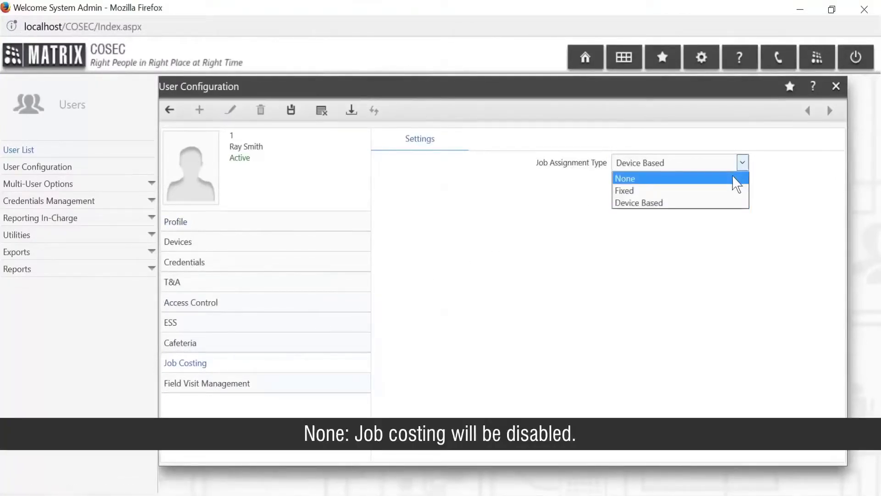
{"action": "left_click", "coordinate": [735, 179]}
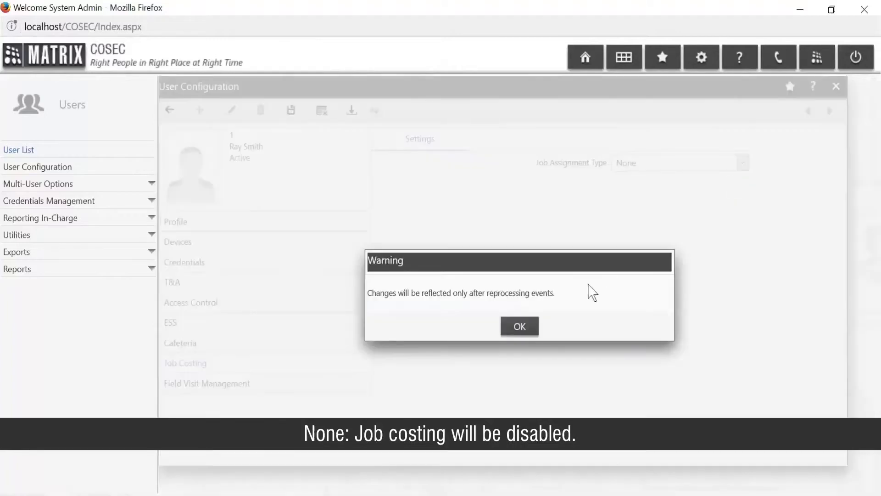
{"action": "left_click", "coordinate": [516, 327]}
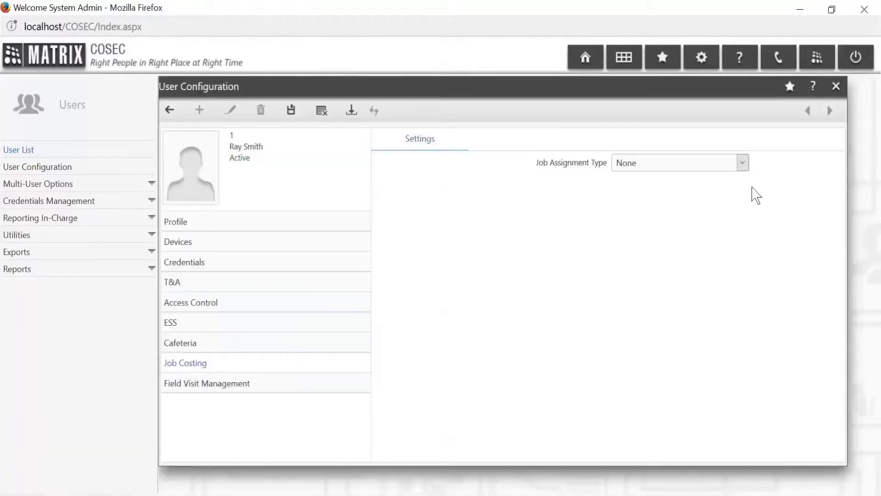
{"action": "left_click", "coordinate": [742, 164]}
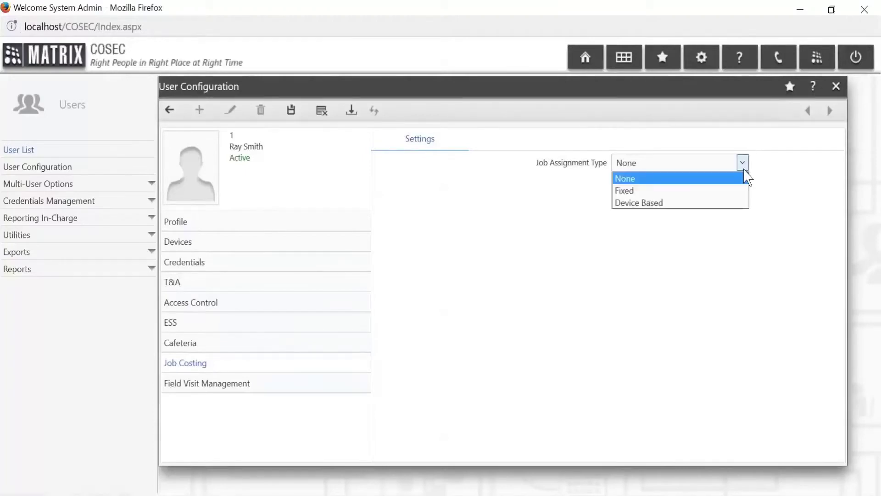
{"action": "left_click", "coordinate": [736, 195]}
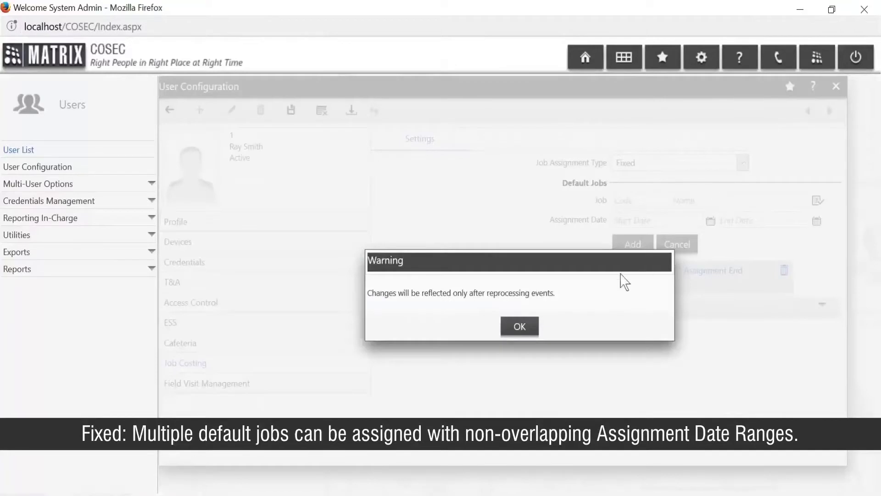
{"action": "left_click", "coordinate": [521, 321]}
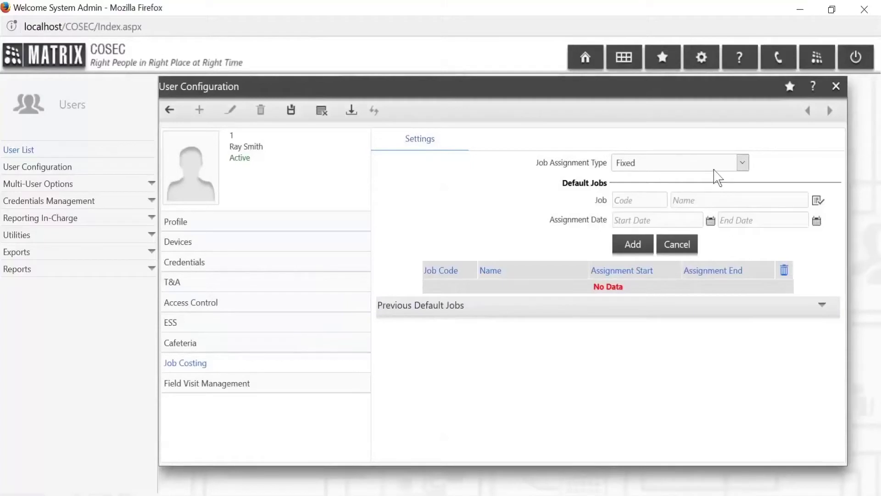
- Set the user's Job Assignment Type to Device Based and save the user configuration
{"action": "left_click", "coordinate": [742, 163]}
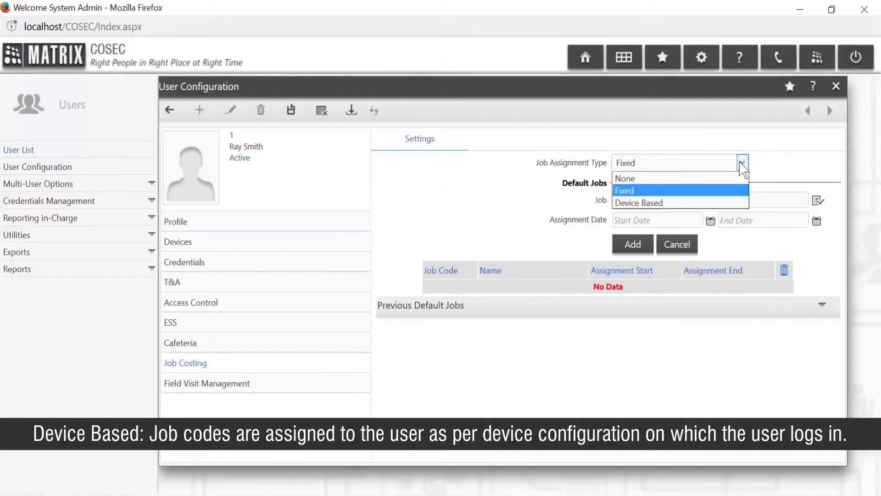
{"action": "left_click", "coordinate": [714, 203]}
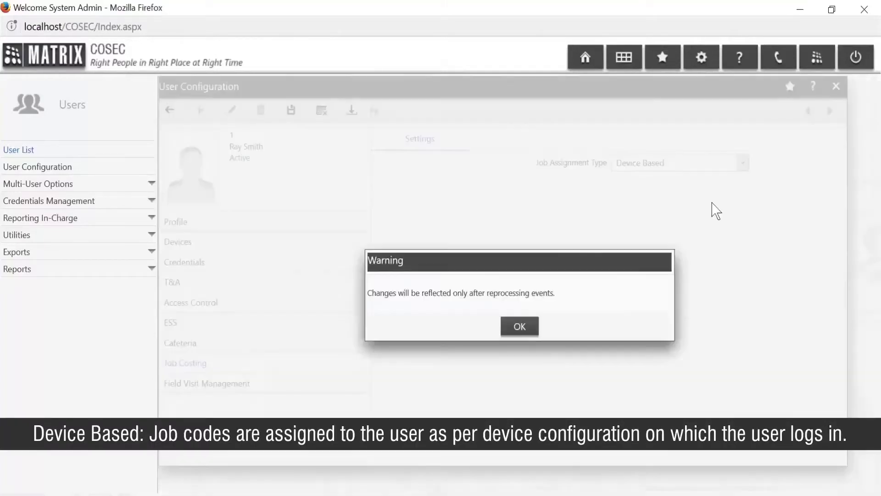
{"action": "left_click", "coordinate": [520, 326]}
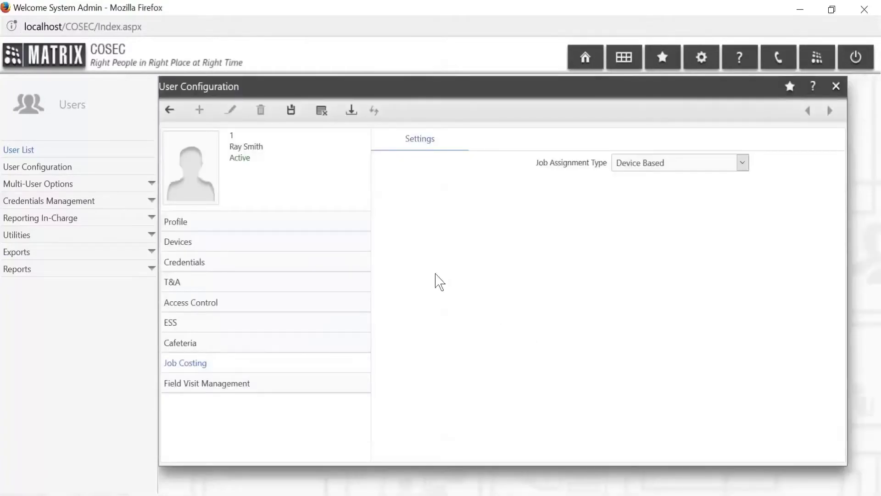
{"action": "left_click", "coordinate": [290, 111]}
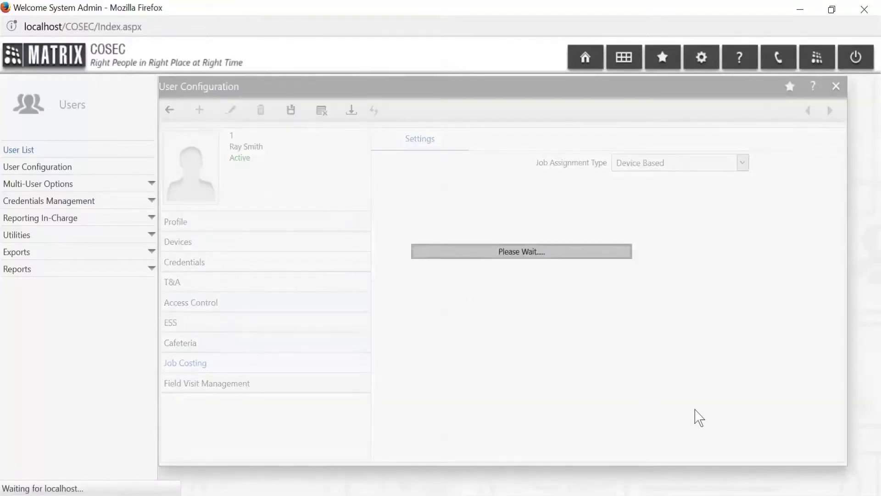